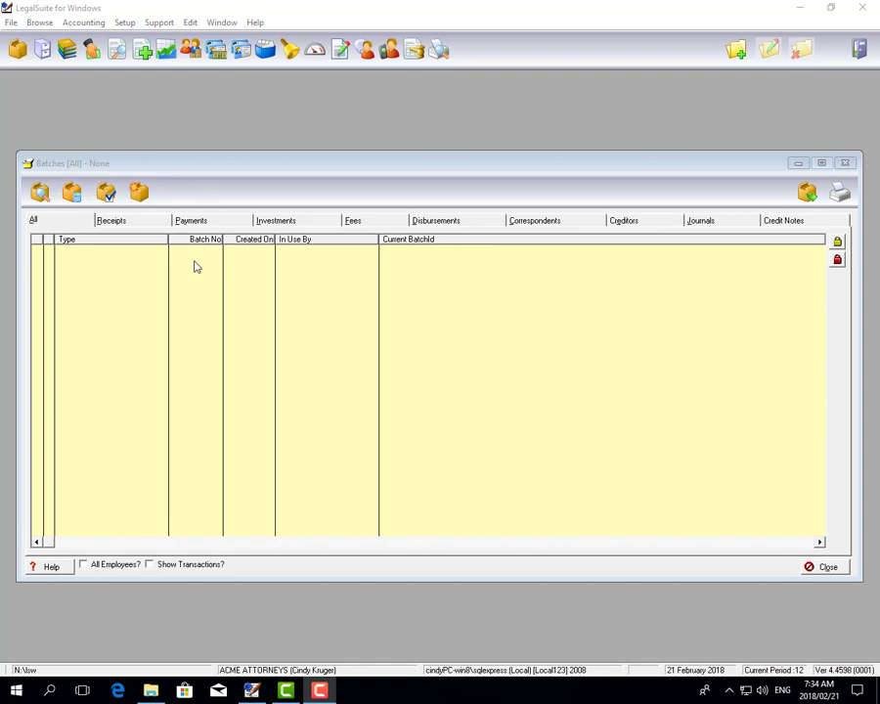
Start a new trust receipt in the receipts batches, with type Matter and the matter's account number entered
{"action": "left_click", "coordinate": [118, 223]}
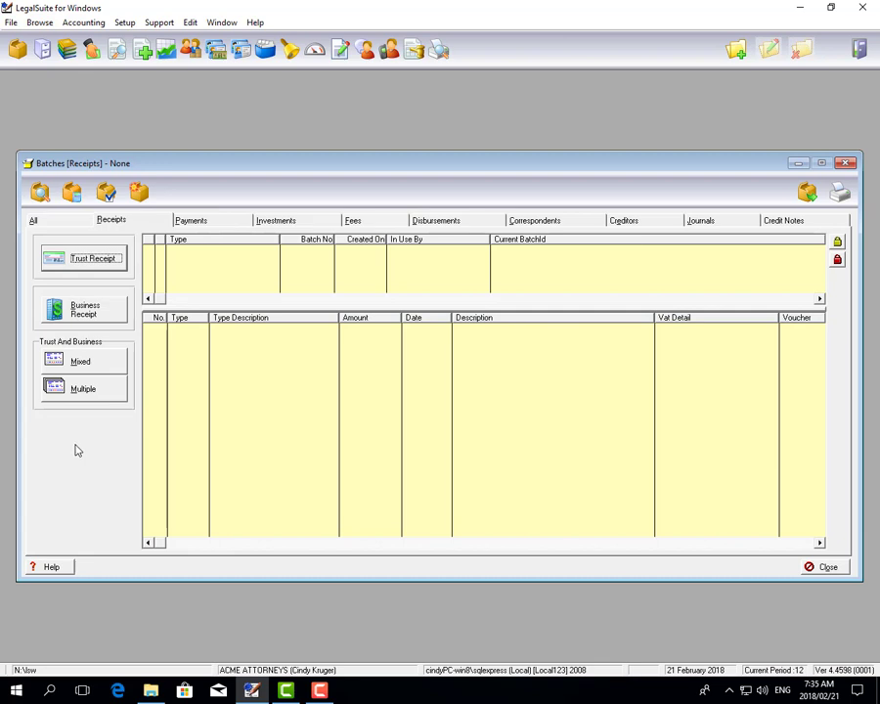
{"action": "left_click", "coordinate": [89, 264]}
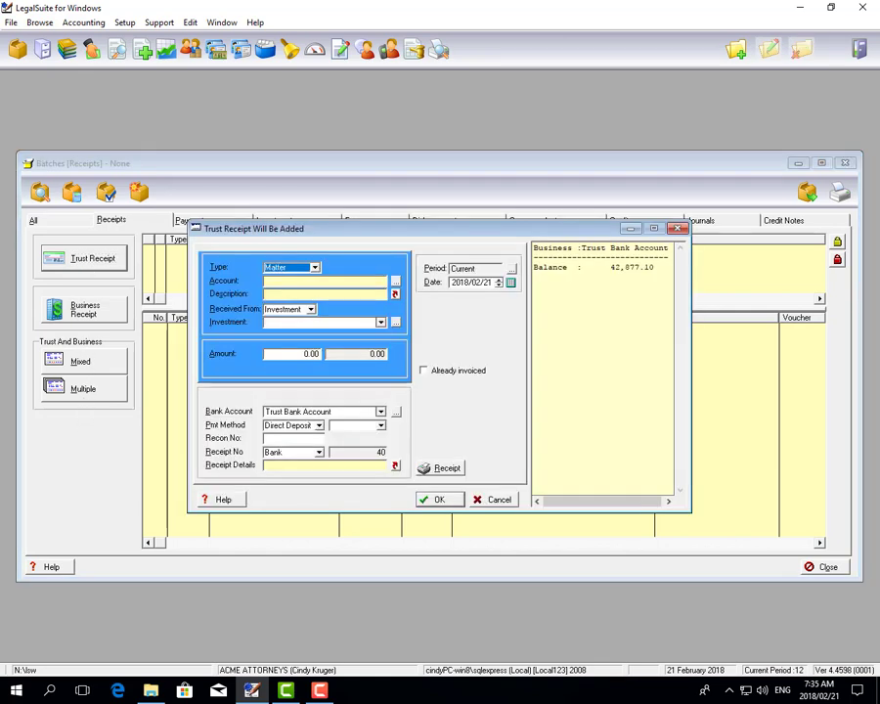
{"action": "left_click", "coordinate": [315, 267]}
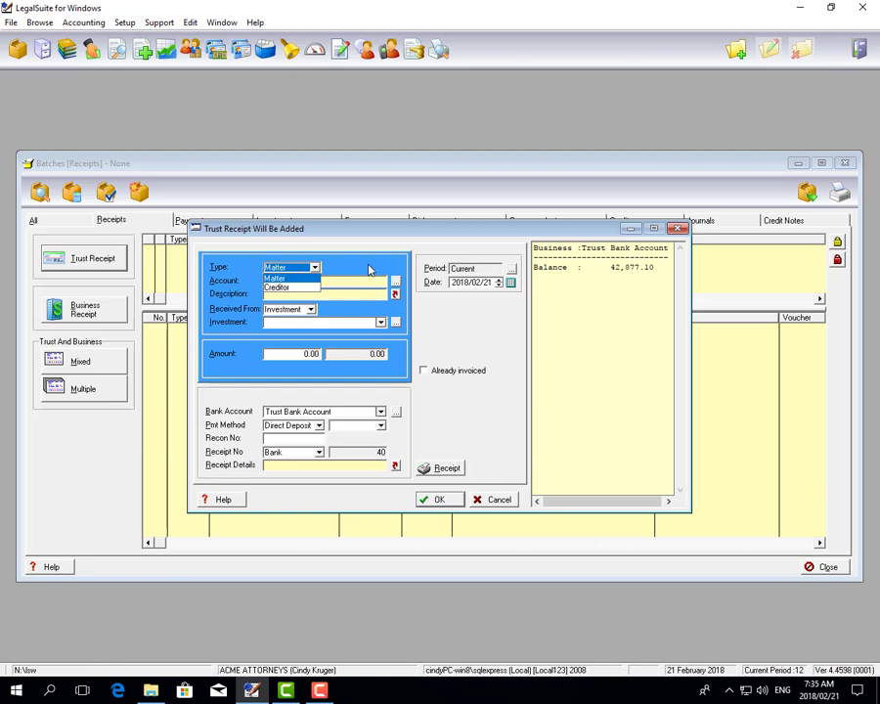
{"action": "left_click", "coordinate": [314, 279]}
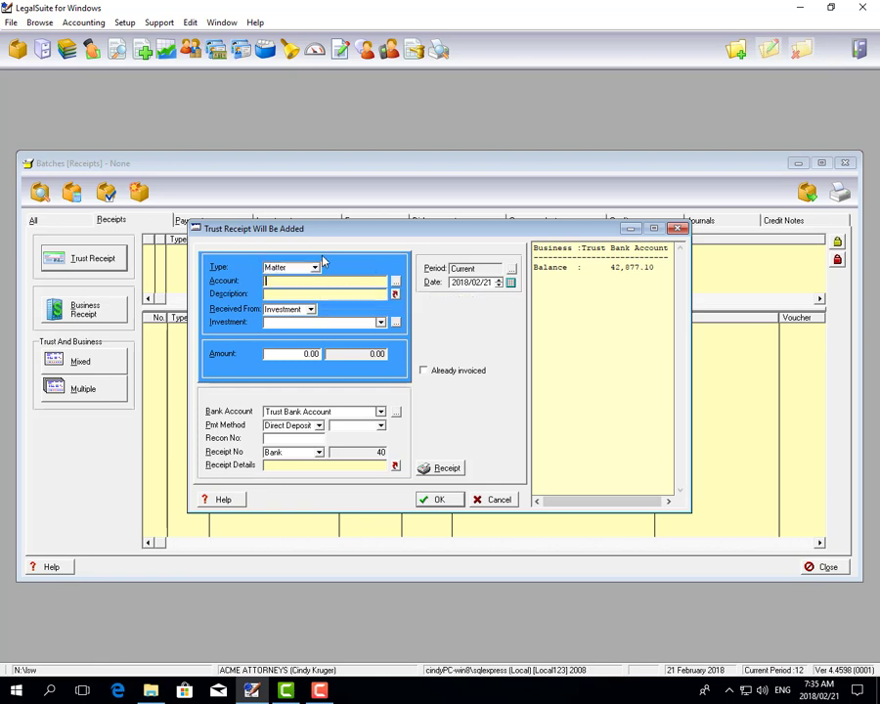
{"action": "type", "text": "BAA1/0001"}
{"action": "key", "text": "Tab"}
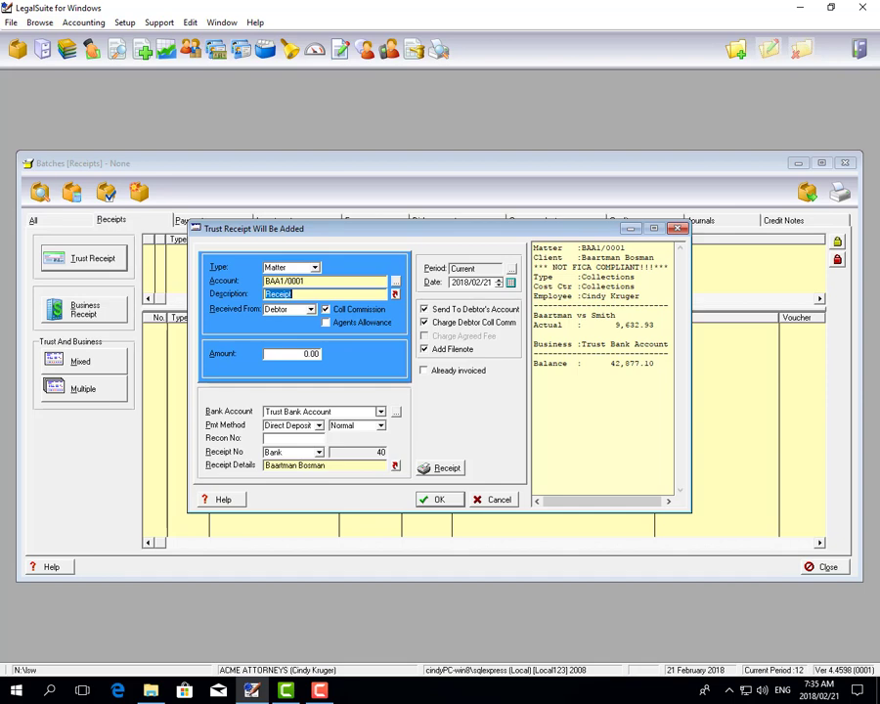
Describe the trust receipt as "Recieved from Debtor" and keep Debtor as the party it is received from
{"action": "type", "text": "Recieved from Debtor"}
{"action": "key", "text": "Tab"}
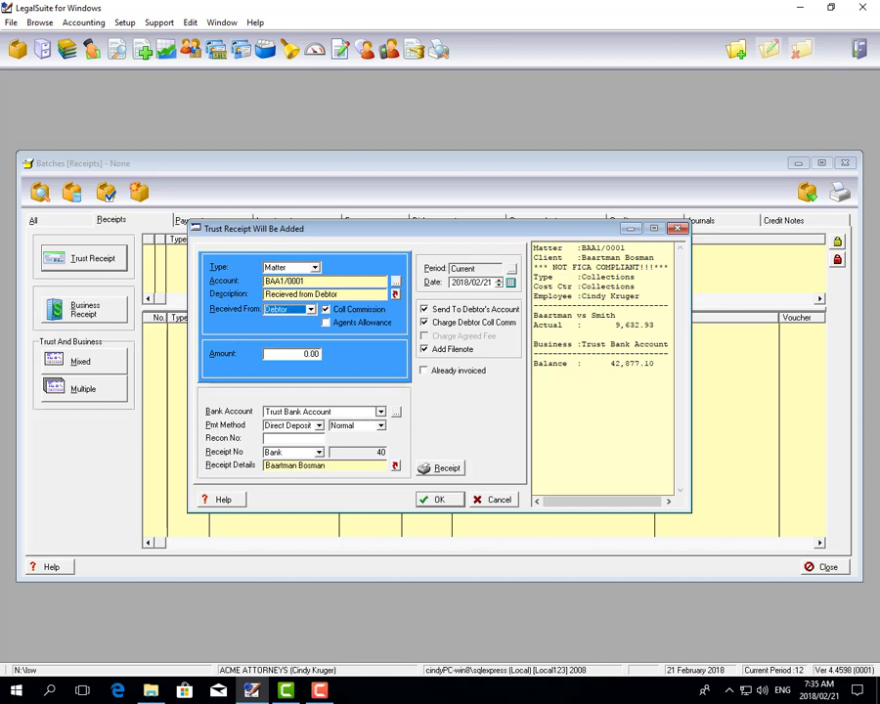
{"action": "key", "text": "Down"}
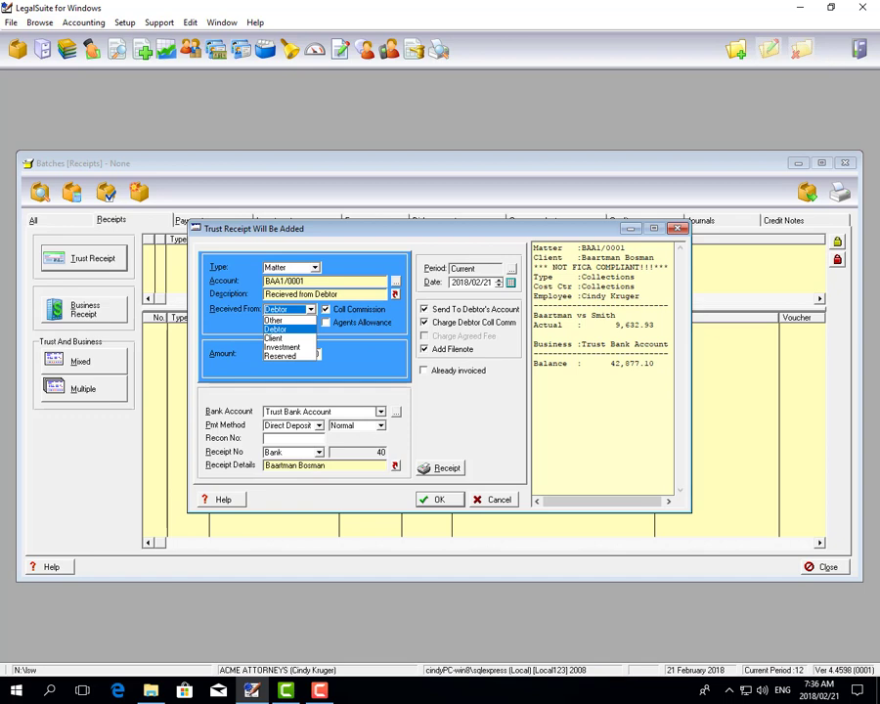
{"action": "key", "text": "Tab"}
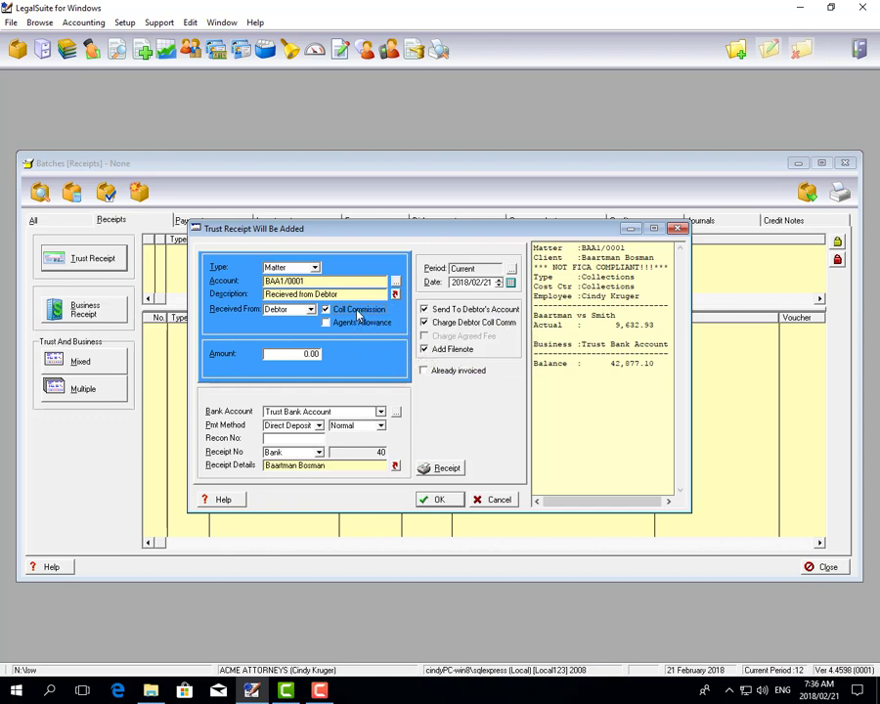
Set the trust receipt's amount to 500.00
{"action": "left_click_drag", "start_coordinate": [296, 353], "coordinate": [346, 353]}
{"action": "type", "text": "500"}
{"action": "key", "text": "Tab"}
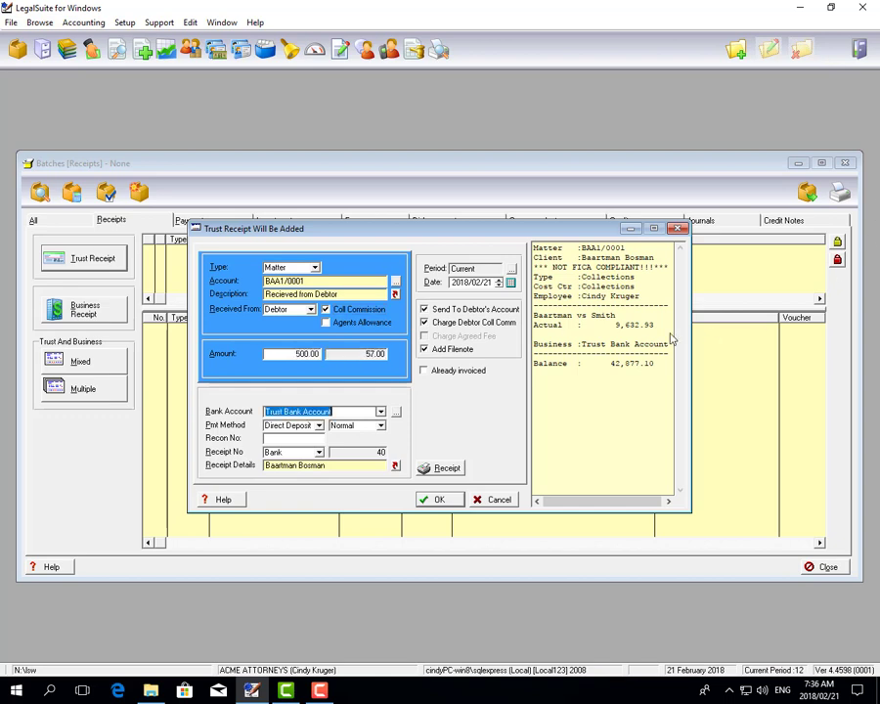
{"action": "left_click_drag", "start_coordinate": [367, 353], "coordinate": [393, 355]}
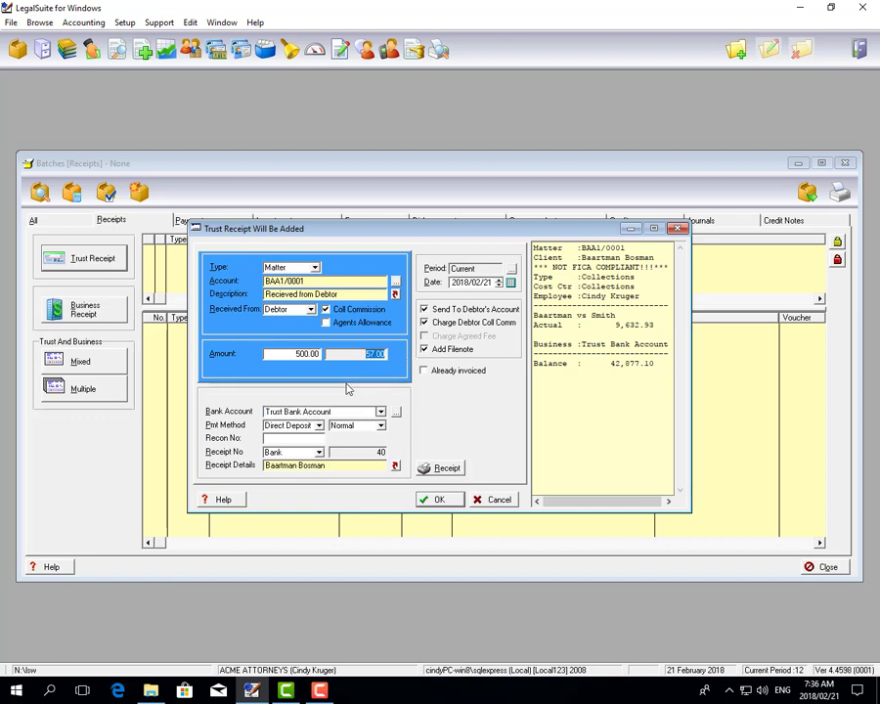
Keep Trust Bank Account as the bank account and choose Direct Deposit with Normal as the payment method
{"action": "left_click", "coordinate": [383, 415]}
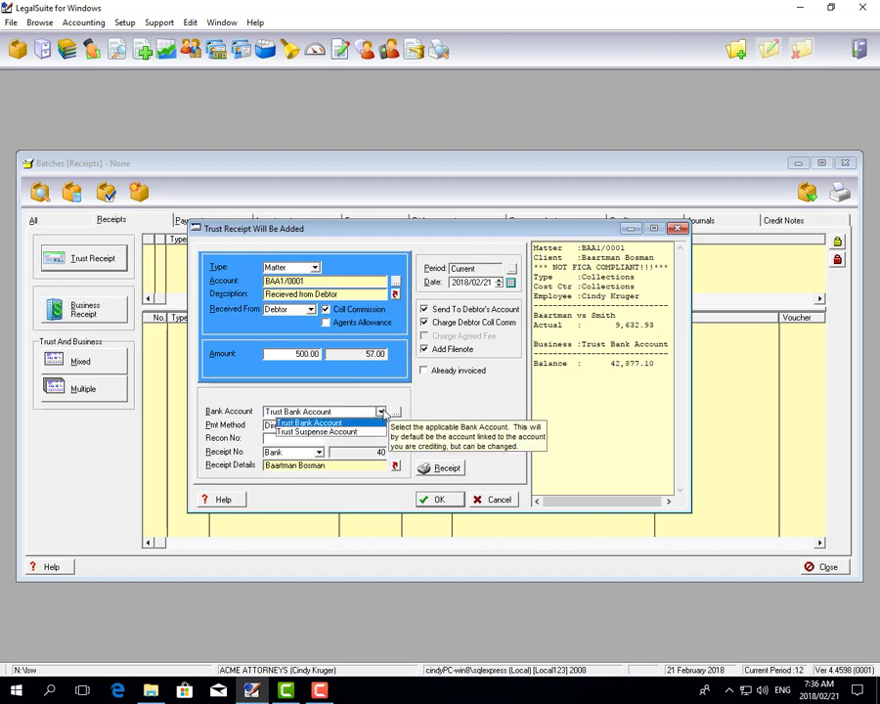
{"action": "left_click", "coordinate": [384, 414]}
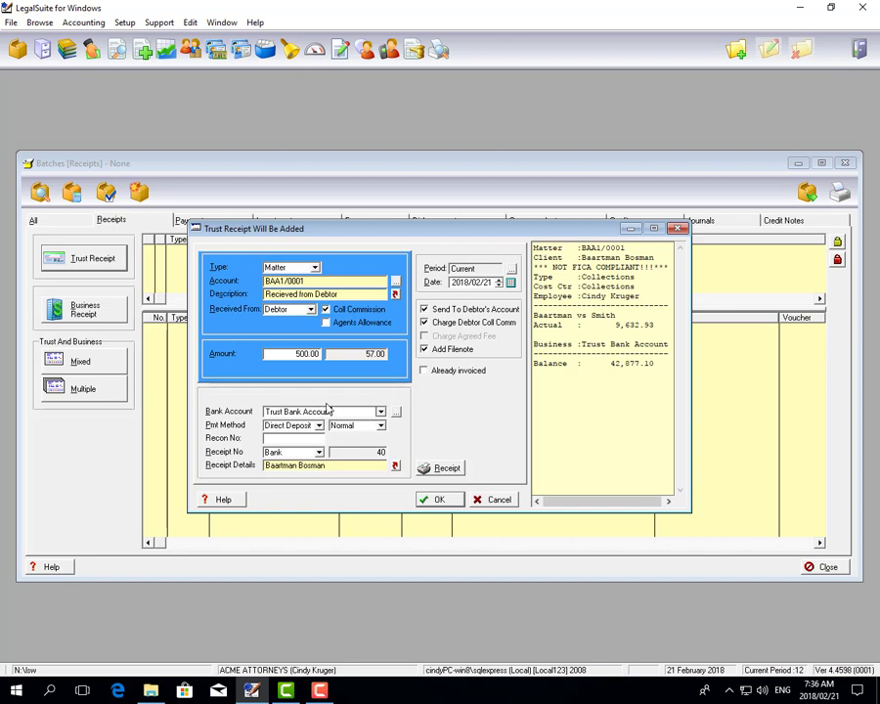
{"action": "left_click", "coordinate": [380, 412]}
{"action": "left_click", "coordinate": [380, 414]}
{"action": "left_click", "coordinate": [319, 425]}
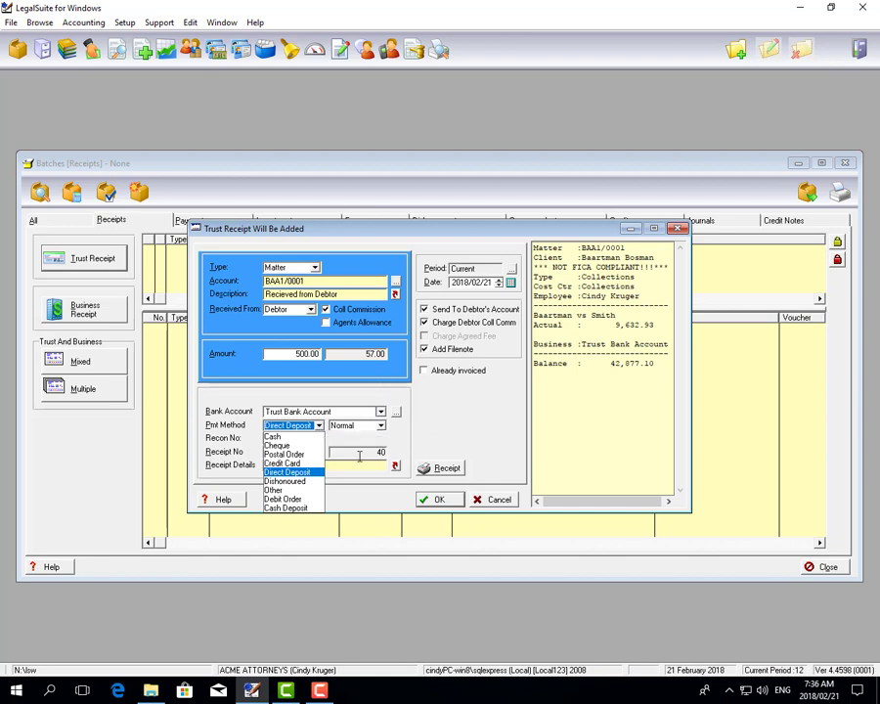
{"action": "left_click", "coordinate": [313, 473]}
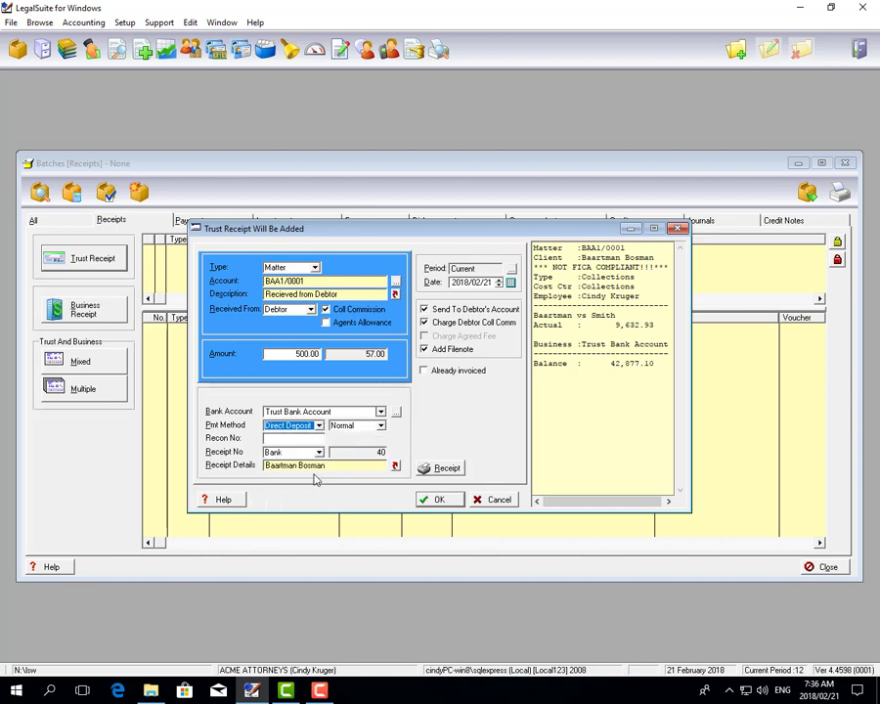
{"action": "left_click", "coordinate": [381, 426]}
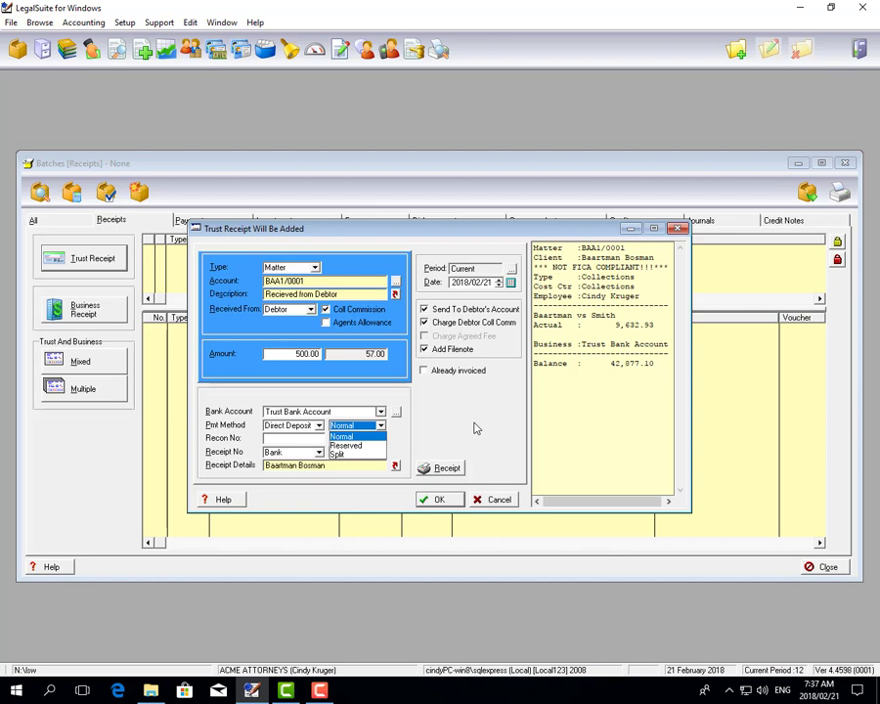
{"action": "left_click", "coordinate": [376, 437]}
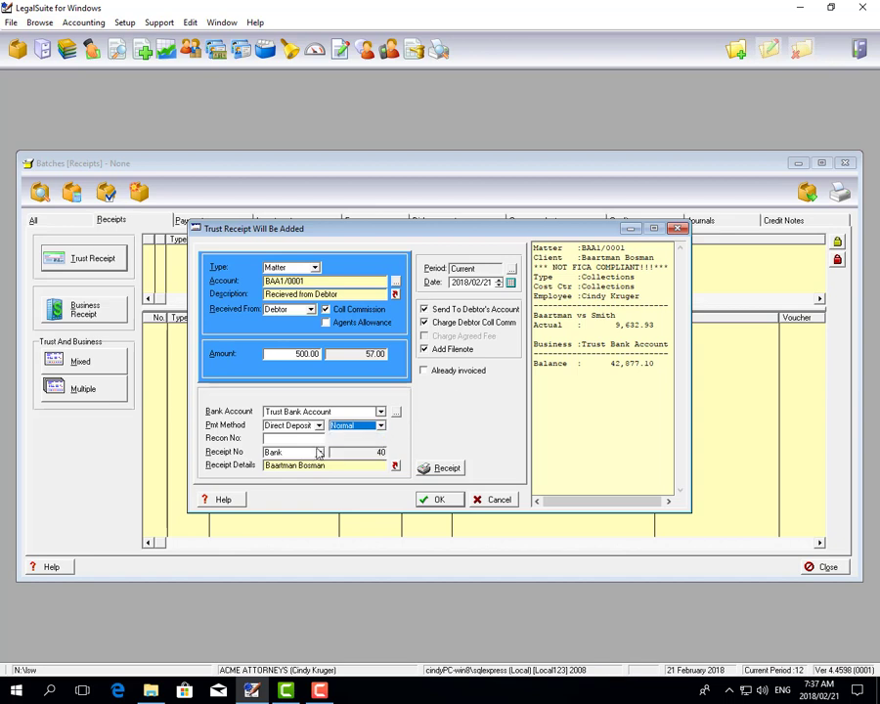
{"action": "key", "text": "Tab"}
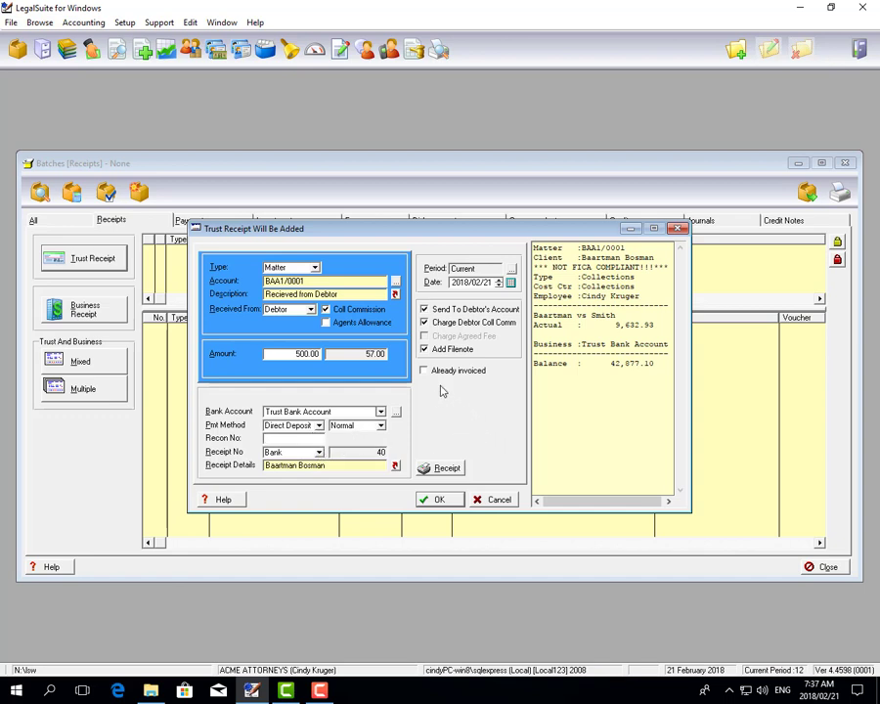
Add the trust receipt to the batch, then close the form and post the batch without printing it
{"action": "left_click", "coordinate": [440, 500]}
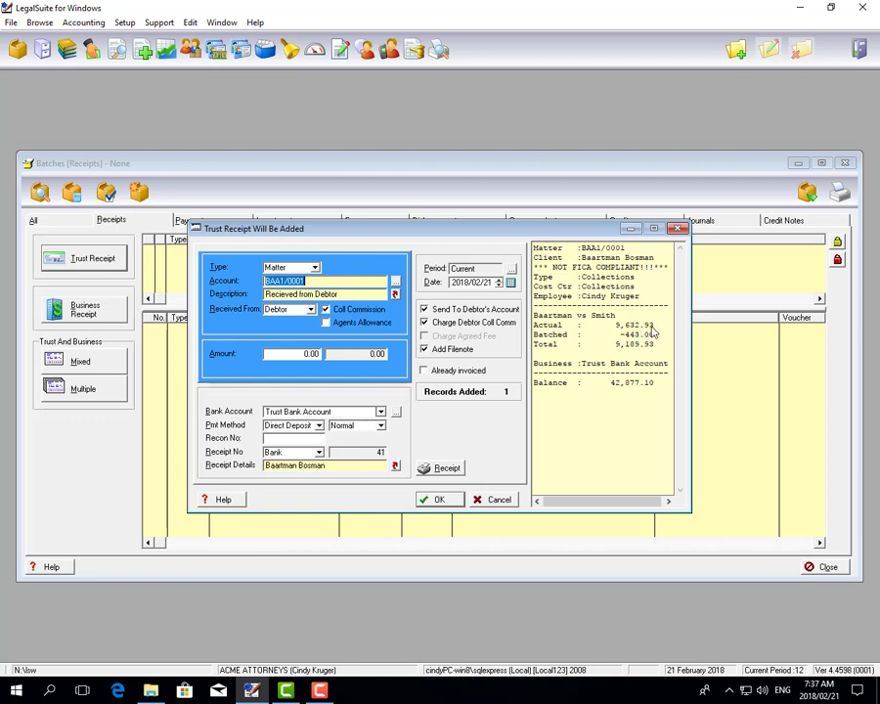
{"action": "left_click_drag", "start_coordinate": [619, 338], "coordinate": [659, 350]}
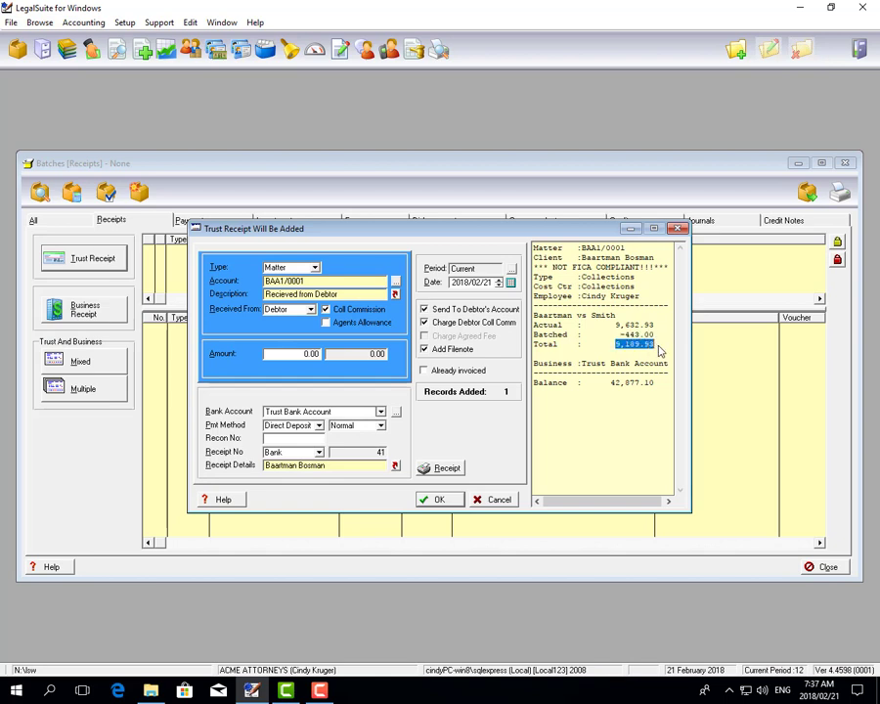
{"action": "left_click", "coordinate": [493, 500]}
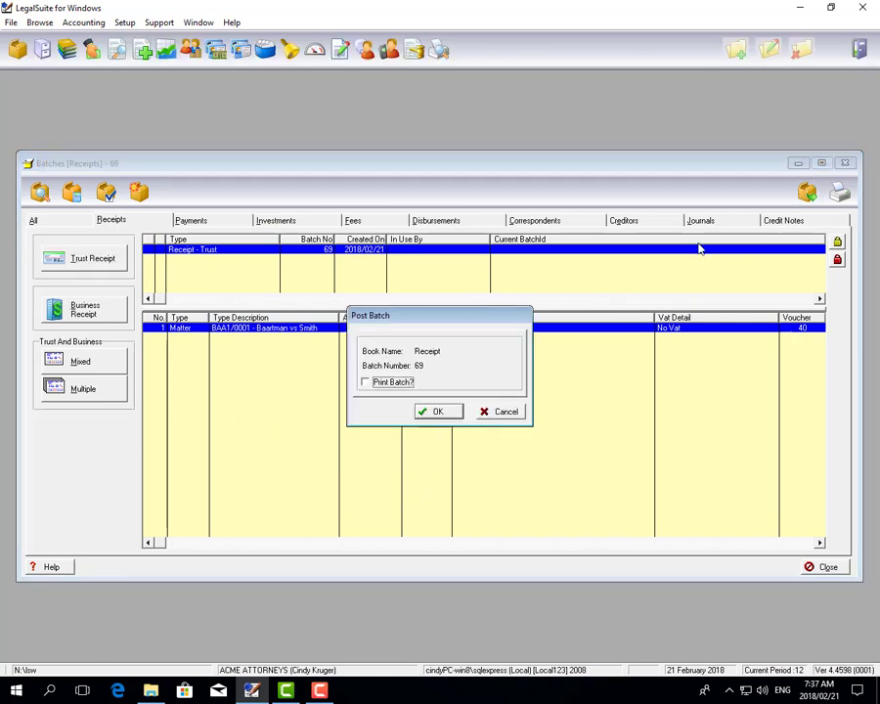
{"action": "left_click", "coordinate": [442, 412]}
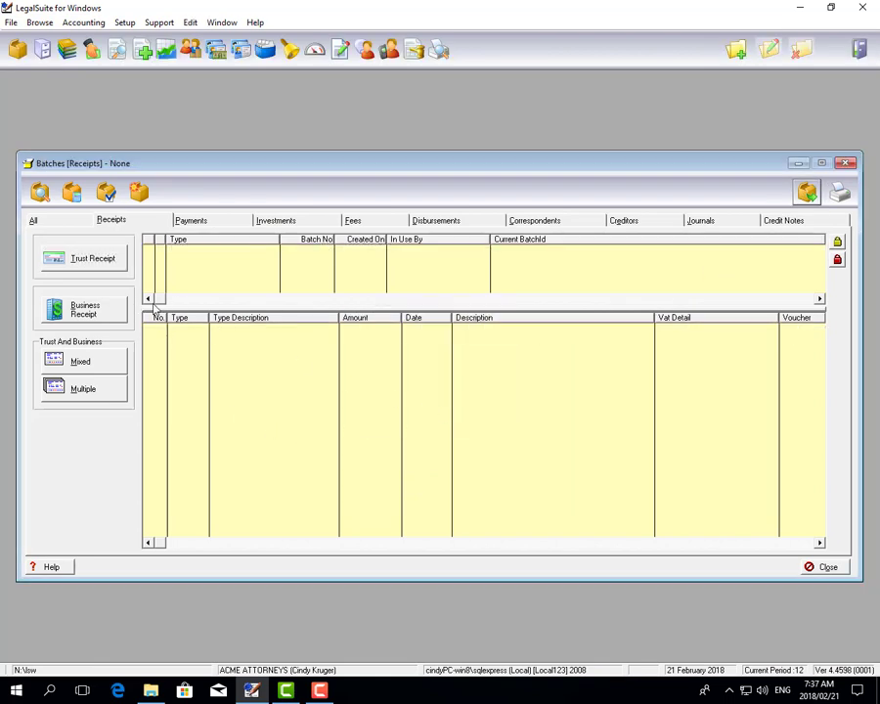
Start a business receipt of type Matter, enter the matter's account number and keep the description "Receipt"
{"action": "left_click", "coordinate": [120, 307]}
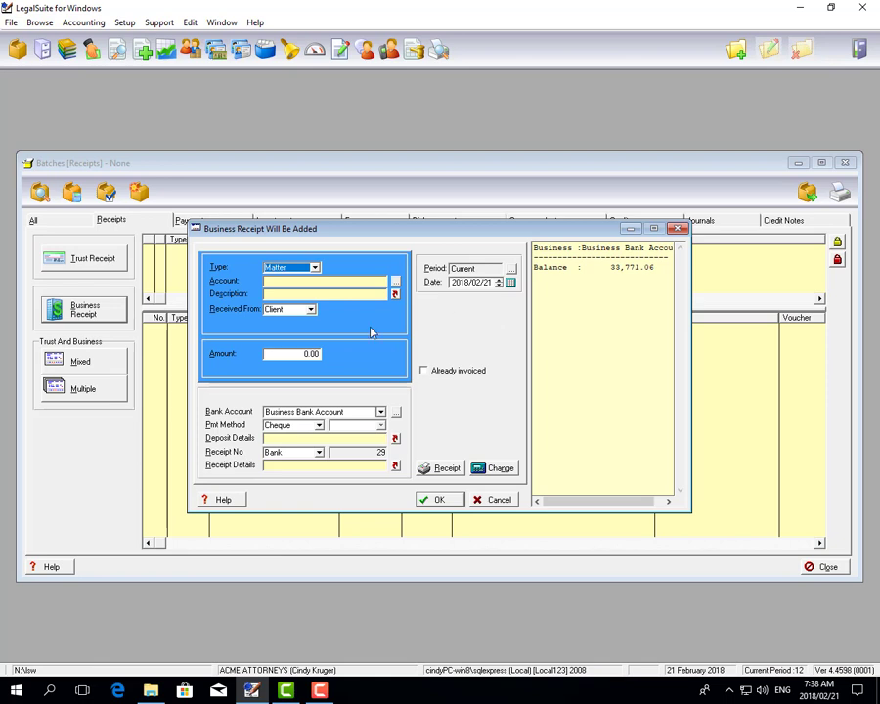
{"action": "left_click", "coordinate": [340, 280]}
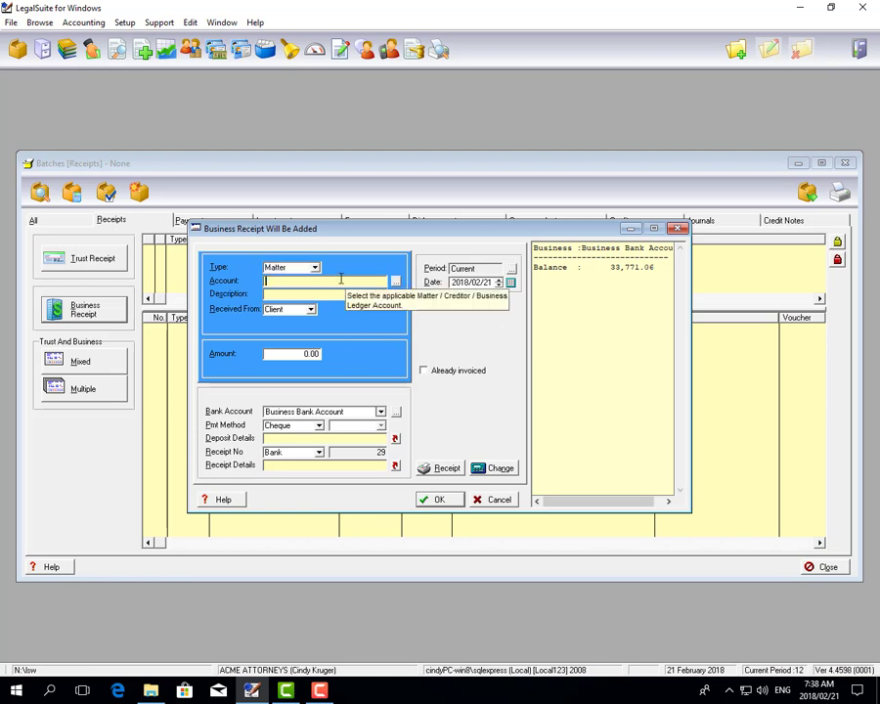
{"action": "type", "text": "f"}
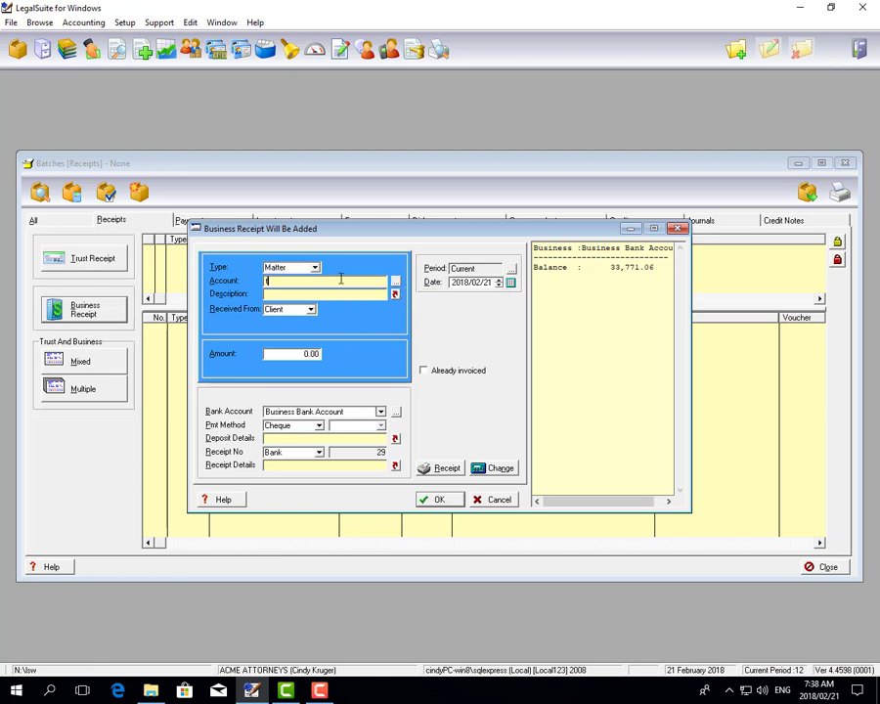
{"action": "key", "text": "F5"}
{"action": "key", "text": "Tab"}
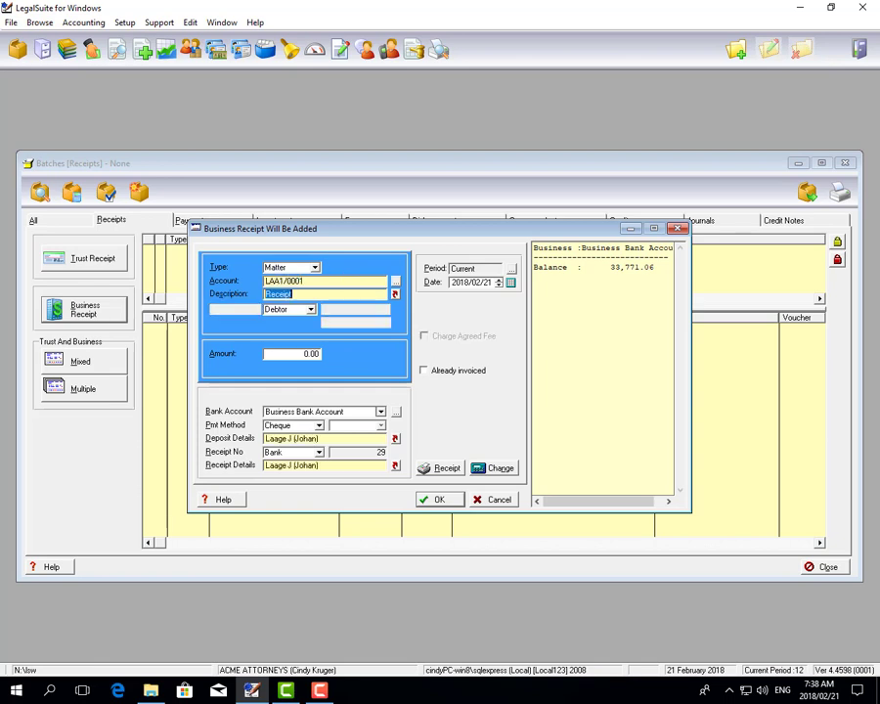
{"action": "key", "text": "Tab"}
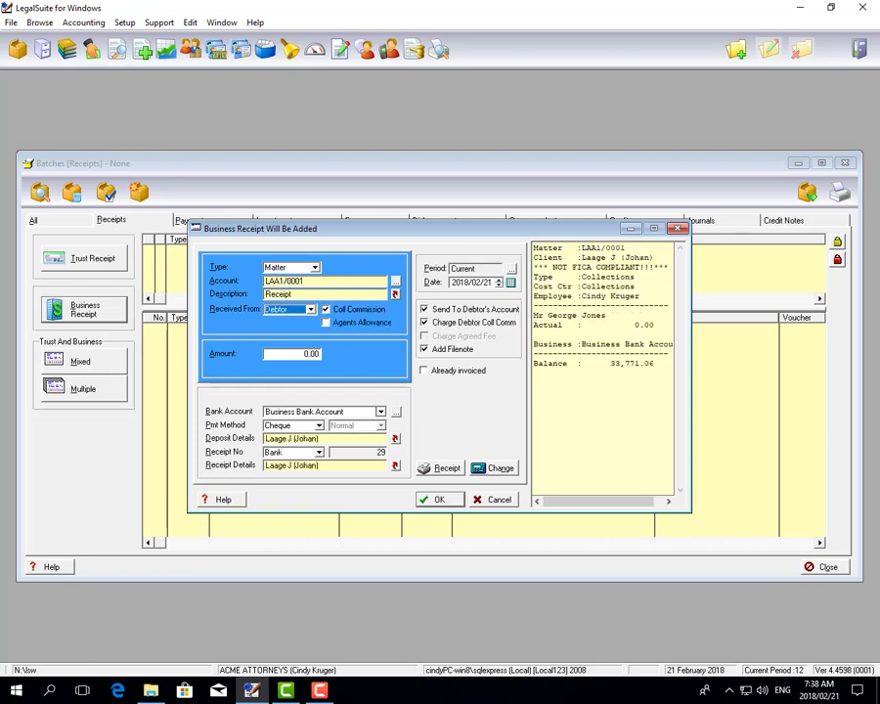
Set the business receipt as received from Client with an amount of 500.00
{"action": "key", "text": "Down"}
{"action": "key", "text": "Down"}
{"action": "key", "text": "Tab"}
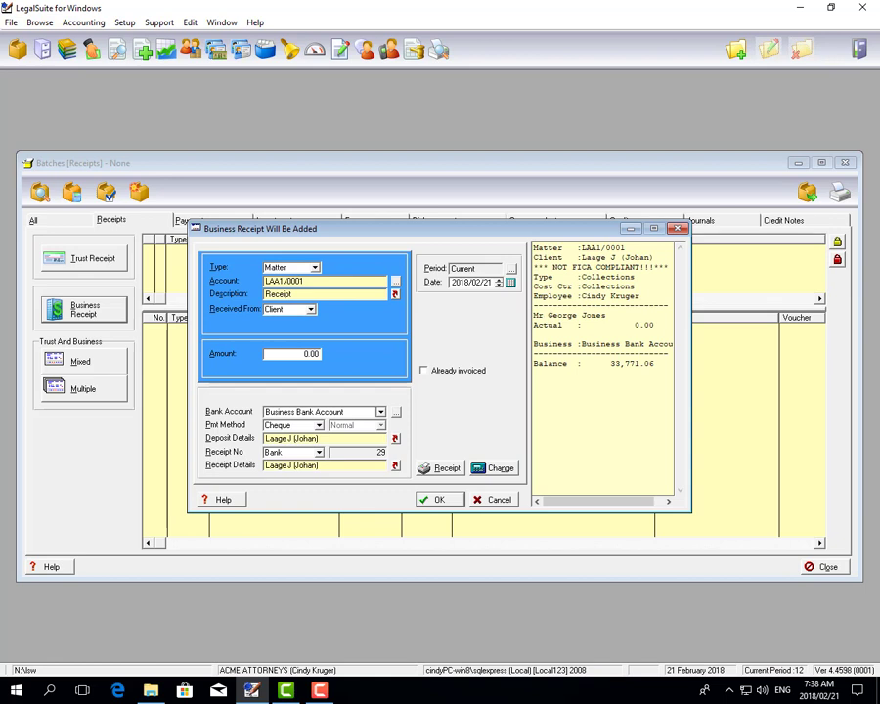
{"action": "key", "text": "Tab"}
{"action": "type", "text": "500"}
{"action": "key", "text": "Tab"}
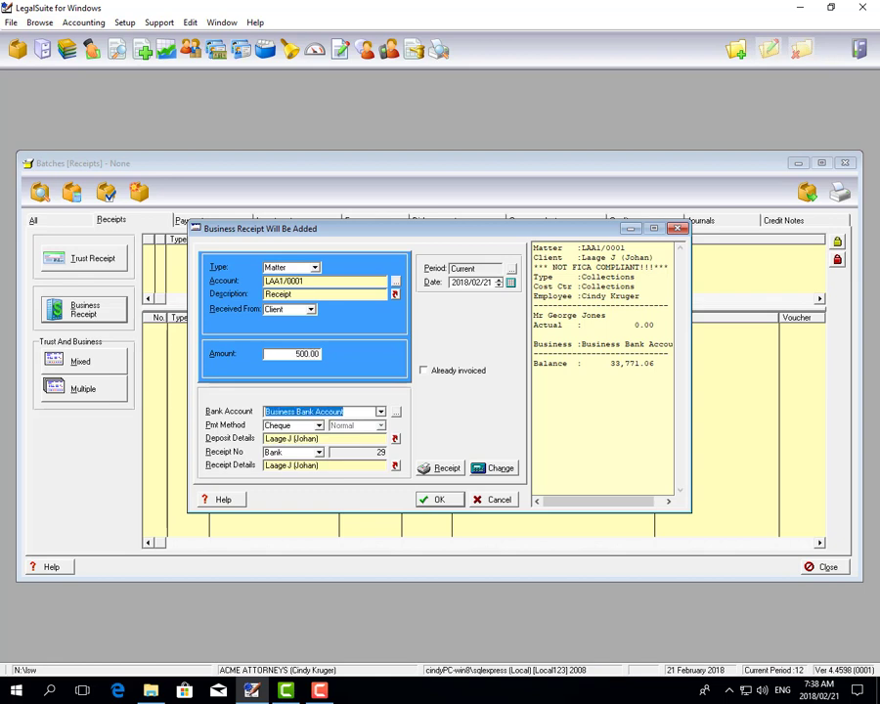
Keep Business Bank Account for the receipt and set its payment method to Direct Deposit
{"action": "key", "text": "Tab"}
{"action": "key", "text": "alt+Down"}
{"action": "key", "text": "Down"}
{"action": "key", "text": "Down"}
{"action": "key", "text": "Down"}
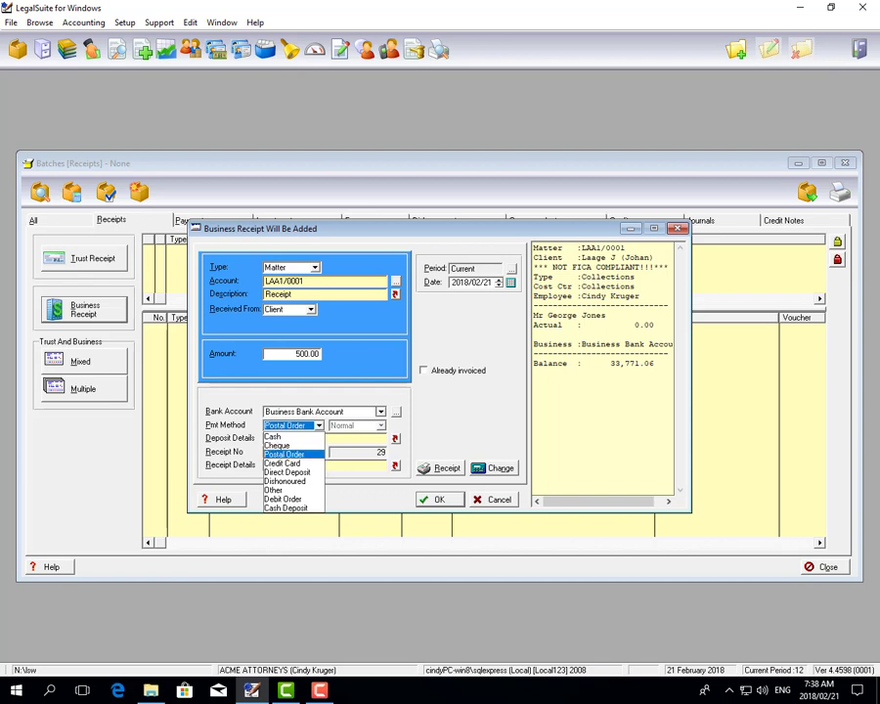
{"action": "key", "text": "Return"}
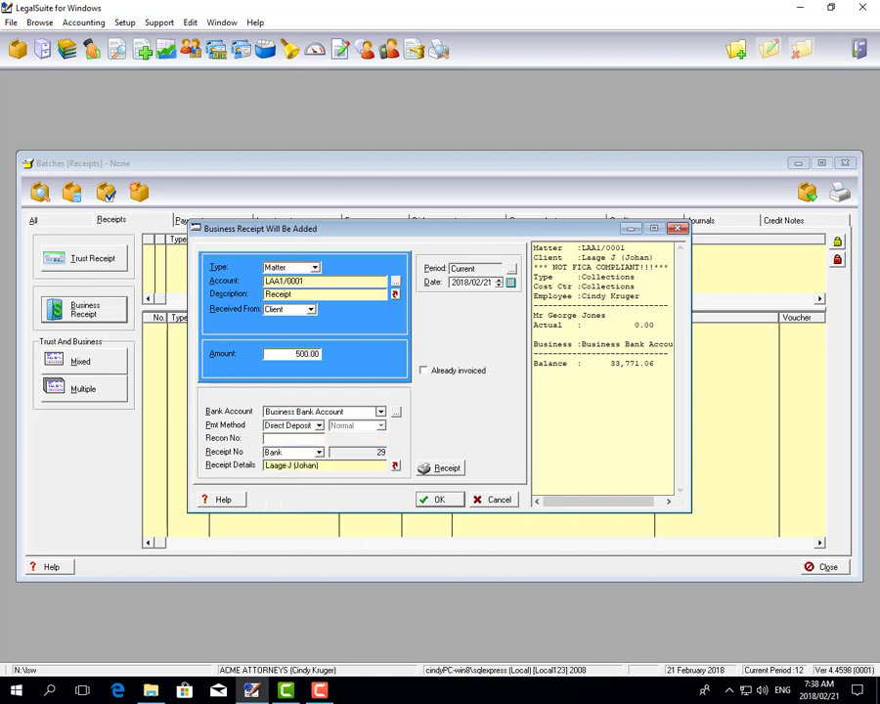
Add the business receipt to the batch, then close the form and post the batch without printing it
{"action": "left_click", "coordinate": [445, 501]}
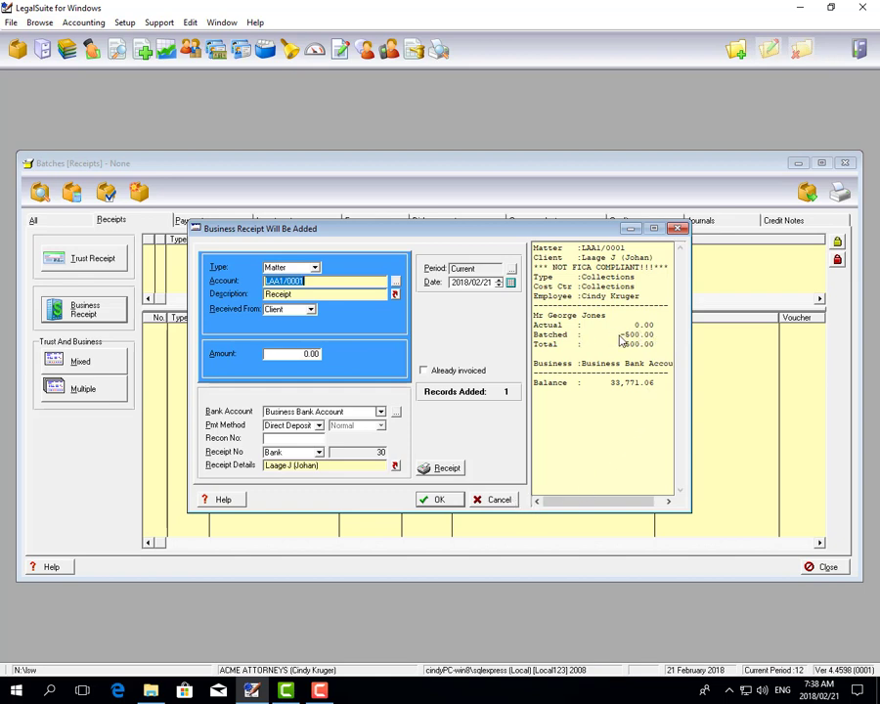
{"action": "left_click_drag", "start_coordinate": [619, 336], "coordinate": [683, 340]}
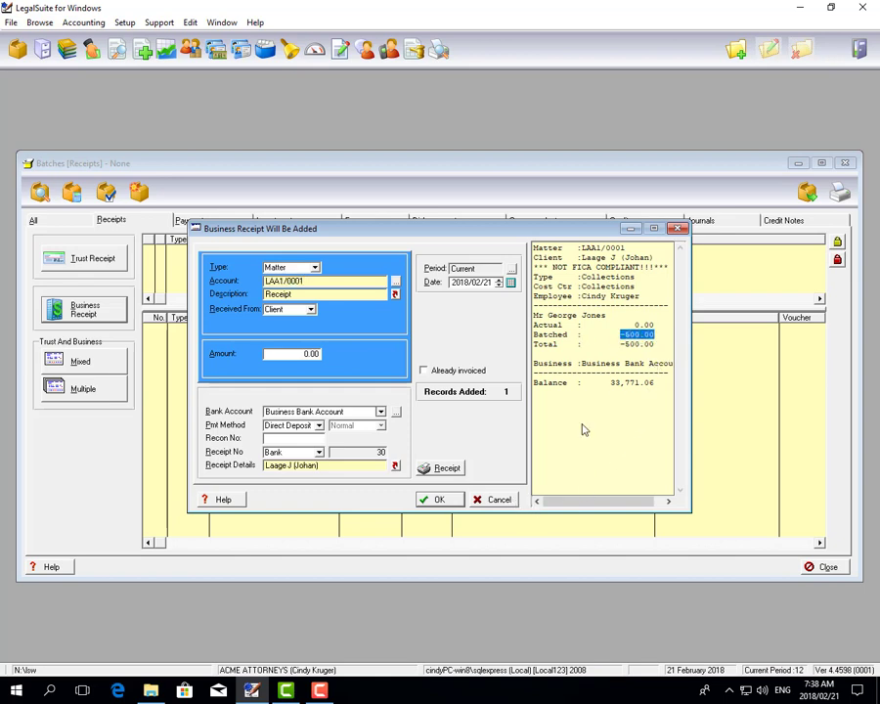
{"action": "left_click", "coordinate": [496, 500]}
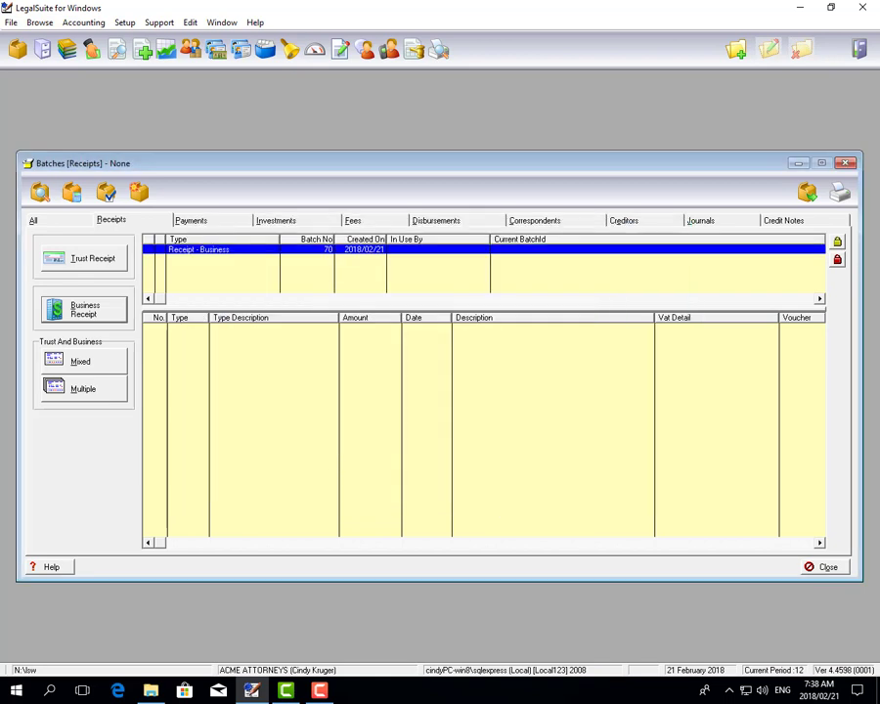
{"action": "left_click", "coordinate": [807, 192]}
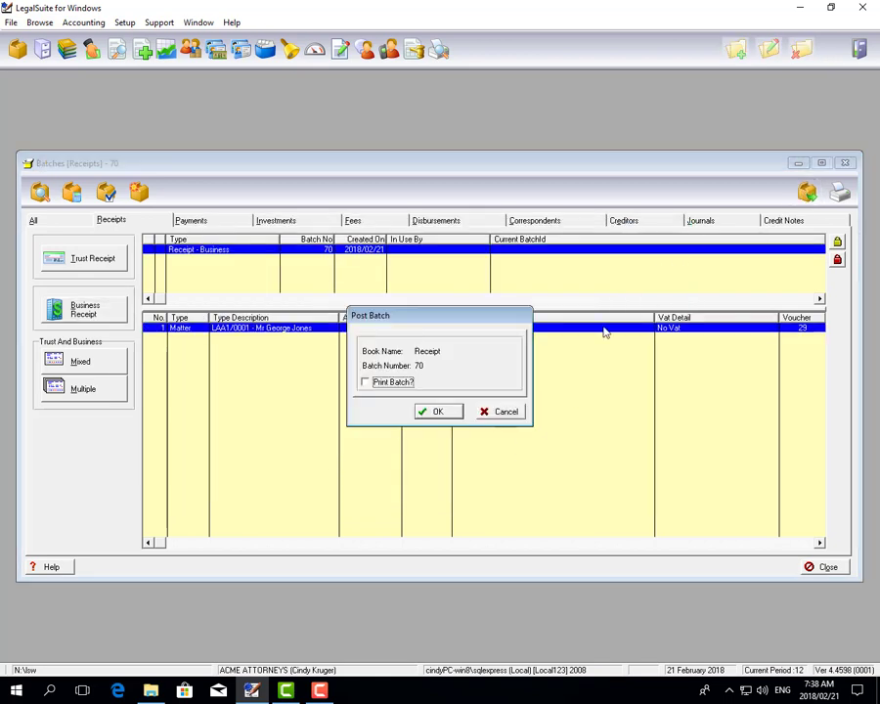
{"action": "left_click", "coordinate": [440, 412]}
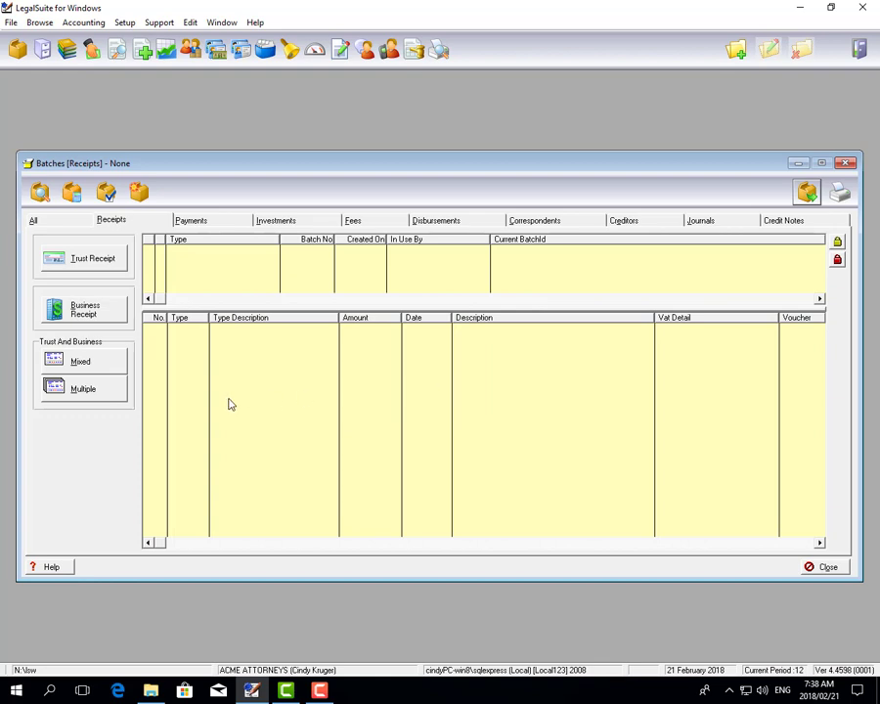
Start a mixed trust and business receipt, enter the account number of the Dawson attorneys matter and keep the description "Receipt"
{"action": "left_click", "coordinate": [121, 360]}
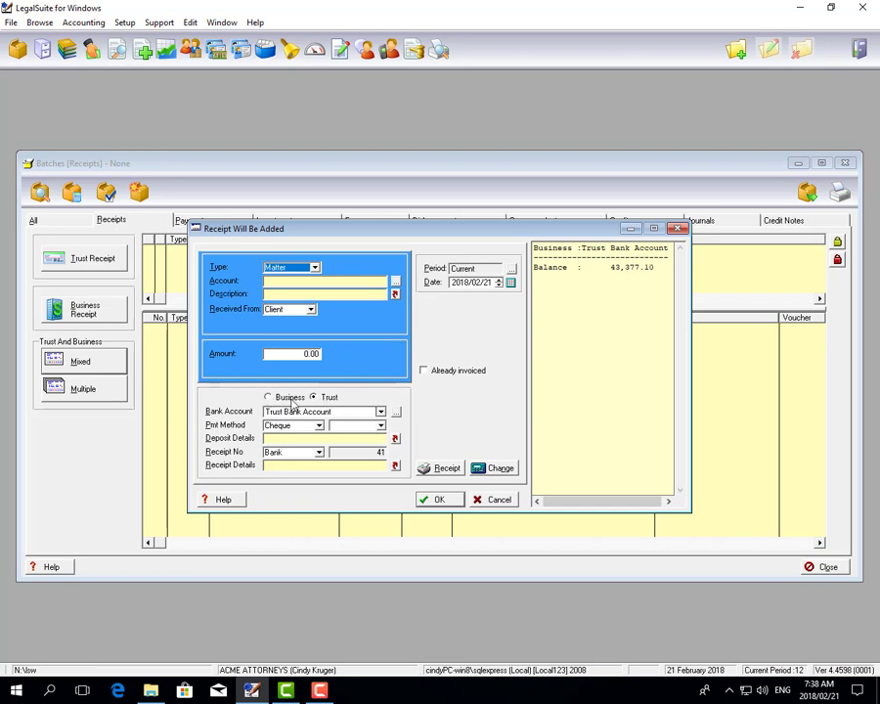
{"action": "left_click", "coordinate": [358, 284]}
{"action": "type", "text": "DAA11/0001"}
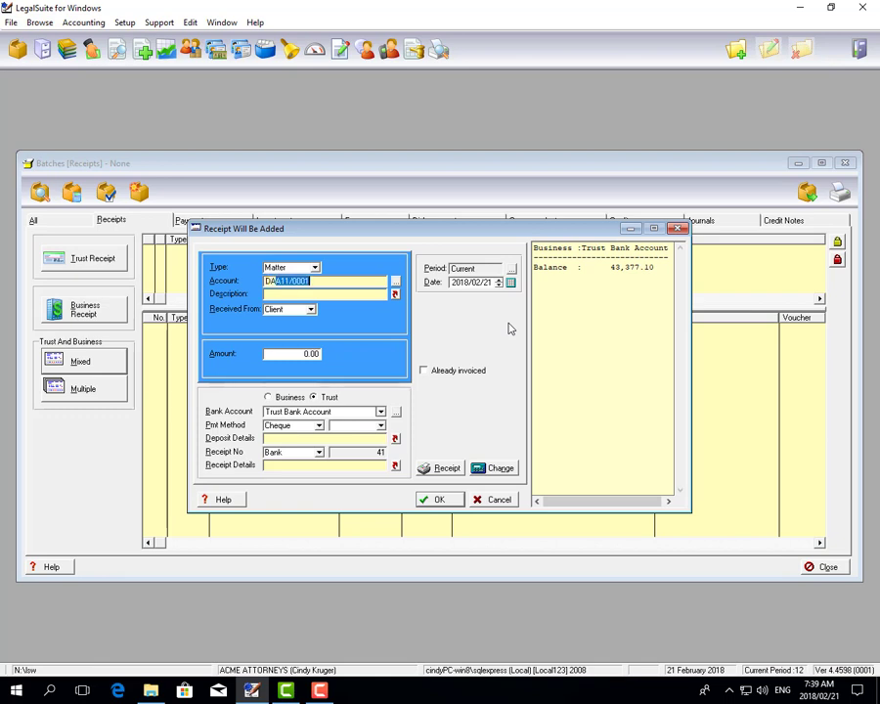
{"action": "key", "text": "Tab"}
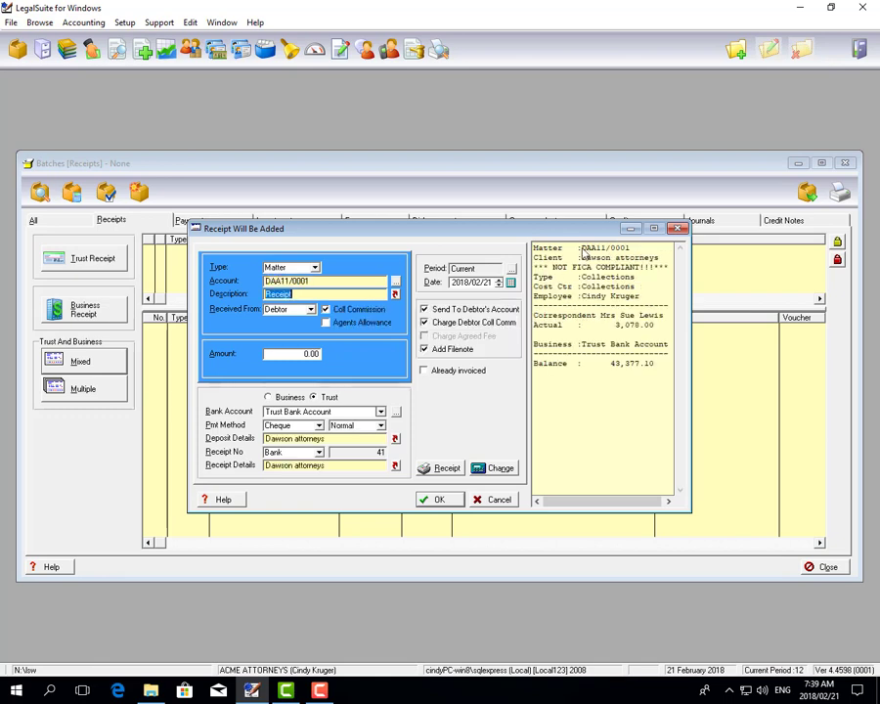
{"action": "left_click_drag", "start_coordinate": [615, 325], "coordinate": [655, 333]}
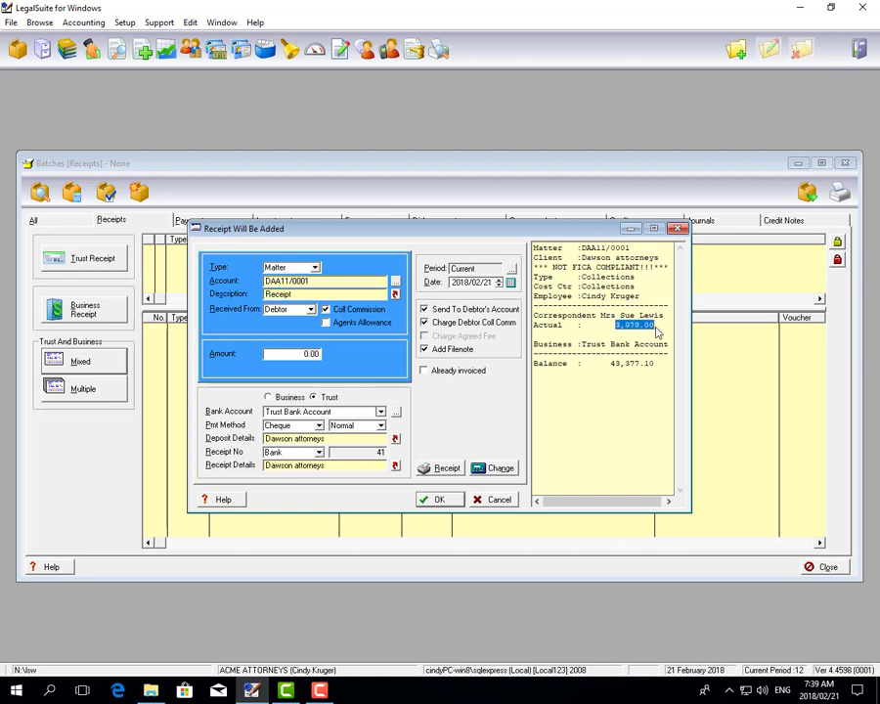
{"action": "key", "text": "Tab"}
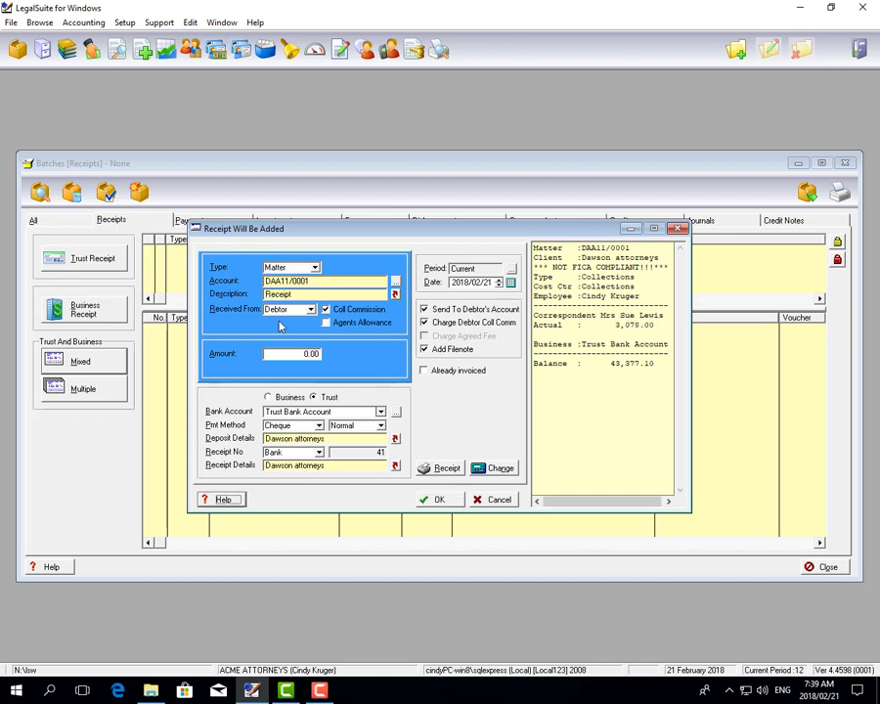
Set the mixed receipt as received from Client with an amount of 1,500.00
{"action": "left_click", "coordinate": [311, 309]}
{"action": "left_click", "coordinate": [283, 333]}
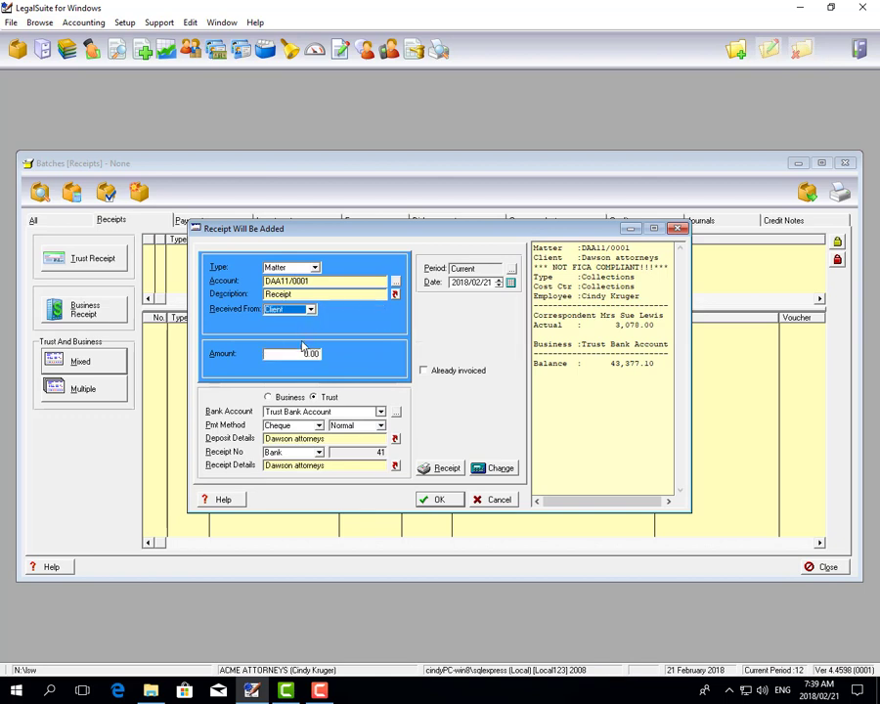
{"action": "left_click", "coordinate": [303, 354]}
{"action": "type", "text": "1,5"}
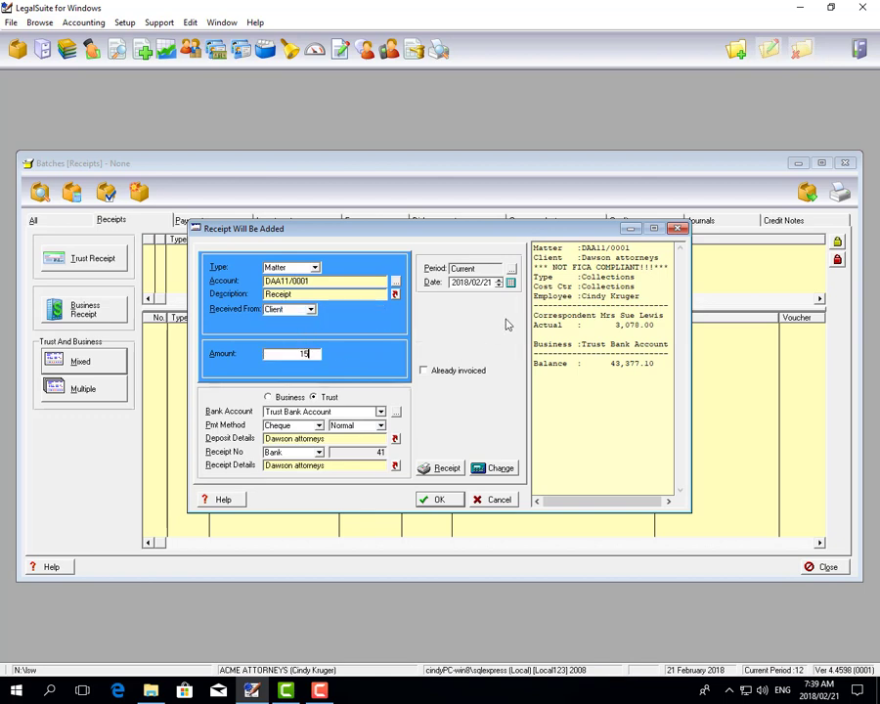
{"action": "type", "text": "00"}
Allocate the 1,500.00 receipt to the Business Bank Account and add it to the batch
{"action": "left_click", "coordinate": [269, 397]}
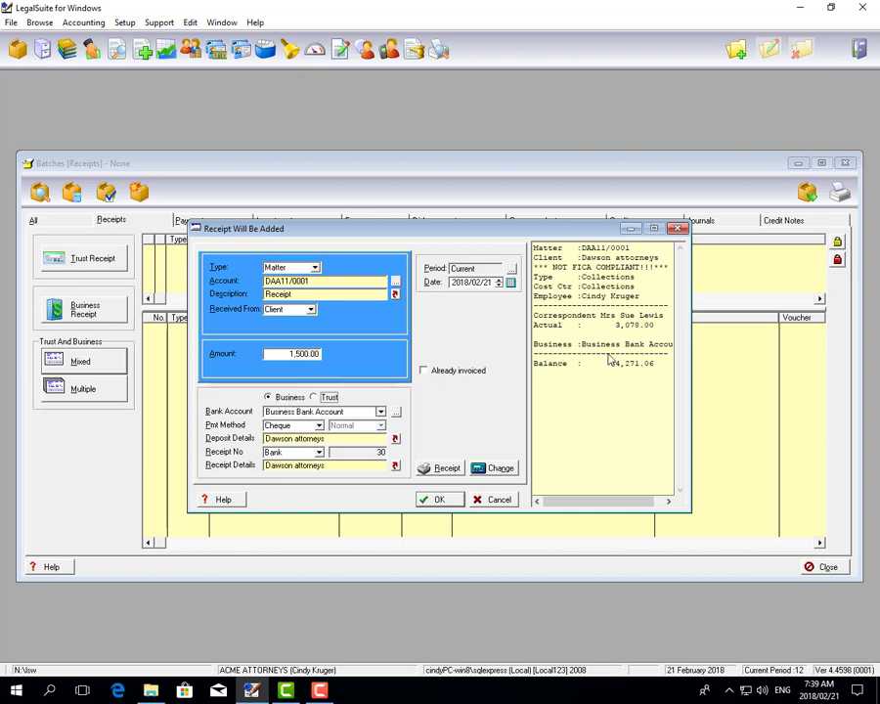
{"action": "left_click_drag", "start_coordinate": [616, 325], "coordinate": [654, 329]}
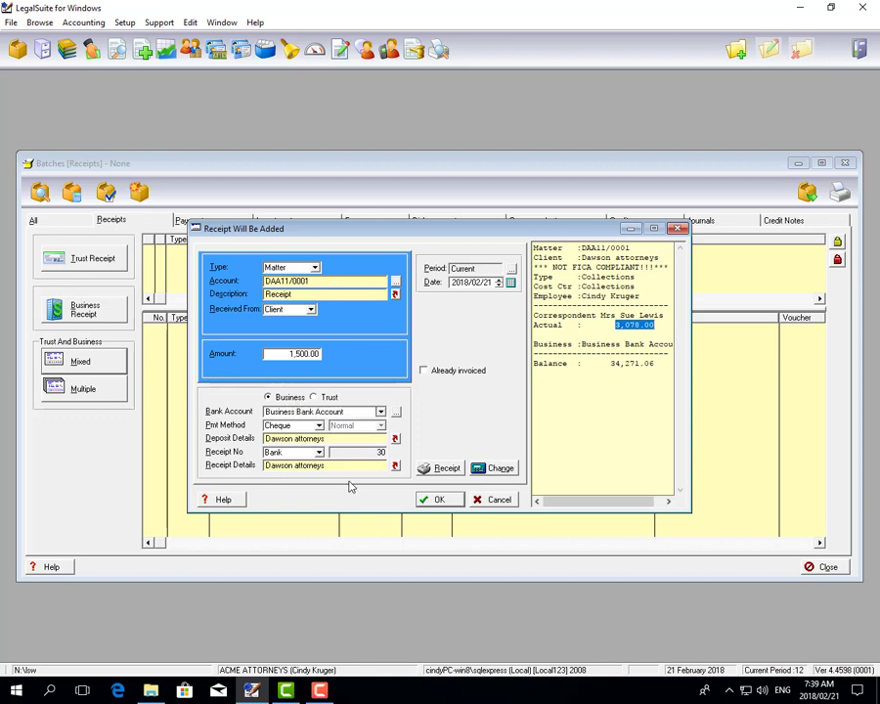
{"action": "left_click", "coordinate": [426, 499]}
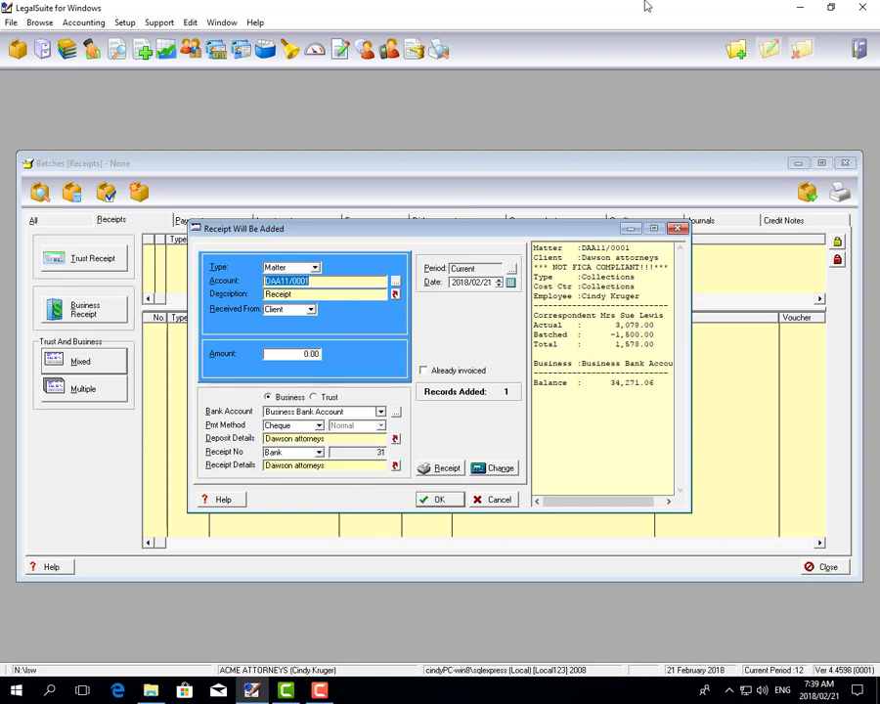
Enter the second matter's account number, keep Debtor and Business Bank Account, and add its receipt of 650.00 to the batch
{"action": "type", "text": "BAA1/0001"}
{"action": "key", "text": "Tab"}
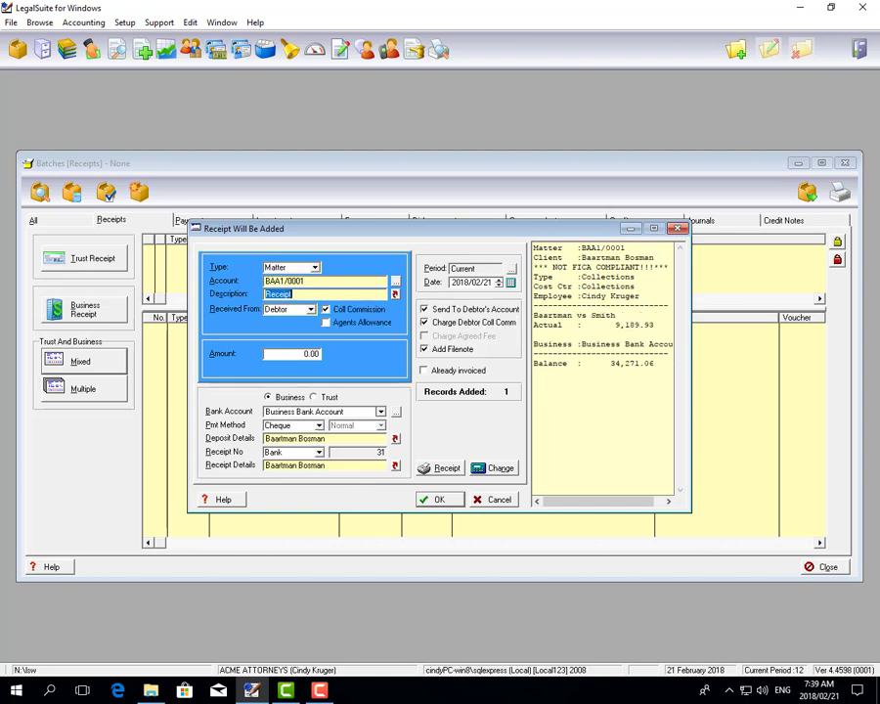
{"action": "key", "text": "Tab"}
{"action": "key", "text": "Tab"}
{"action": "key", "text": "Tab"}
{"action": "type", "text": "6"}
{"action": "key", "text": "Return"}
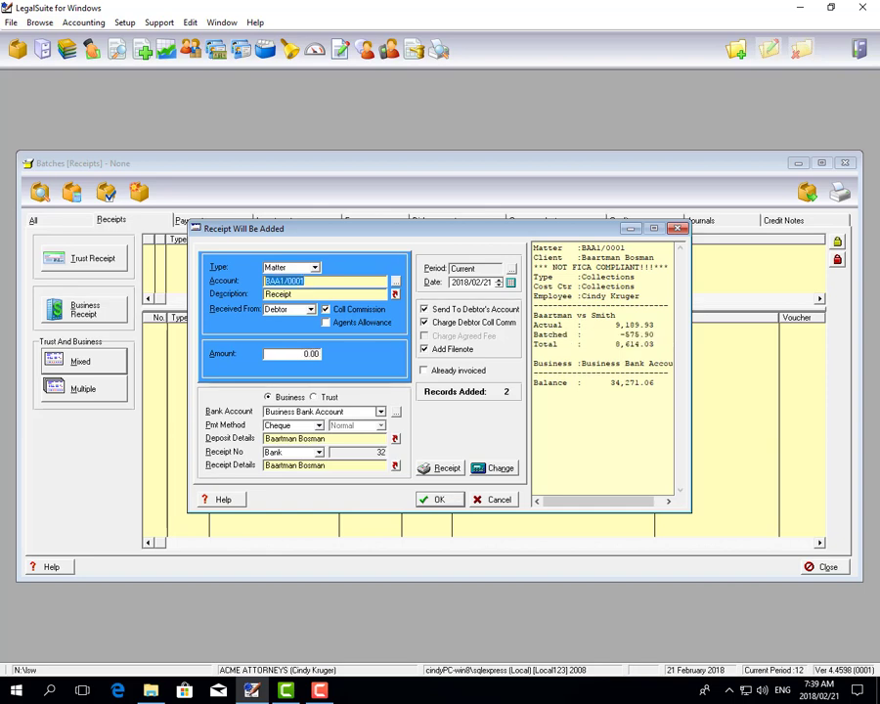
Look up the matter two entries below the current one and set its receipt amount to 500.00, received from Debtor
{"action": "key", "text": "F2"}
{"action": "key", "text": "Down"}
{"action": "key", "text": "Down"}
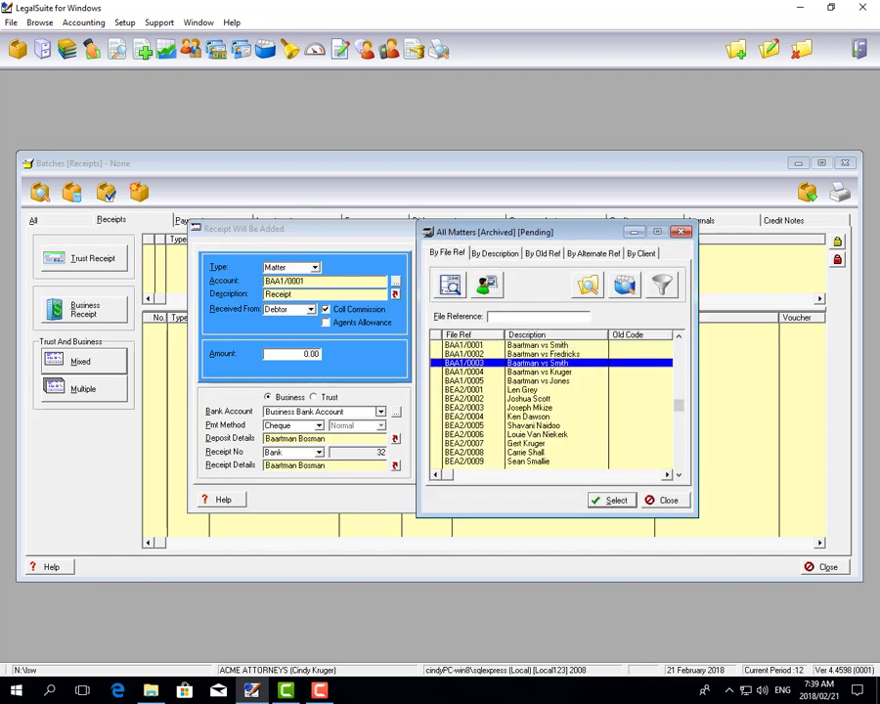
{"action": "key", "text": "Return"}
{"action": "key", "text": "Tab"}
{"action": "key", "text": "Tab"}
{"action": "key", "text": "Tab"}
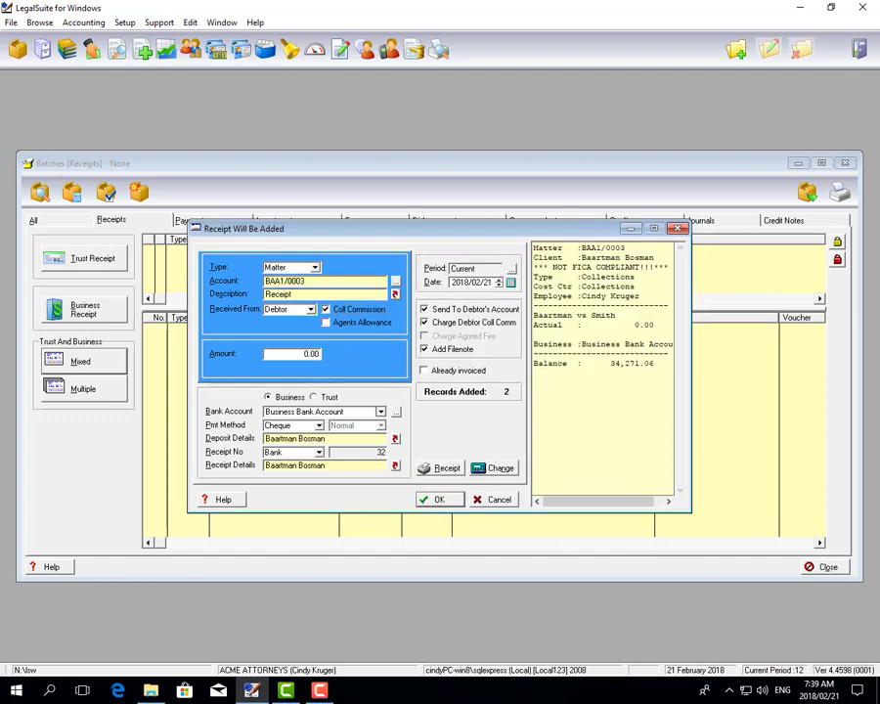
{"action": "key", "text": "Tab"}
{"action": "type", "text": "500"}
{"action": "key", "text": "Tab"}
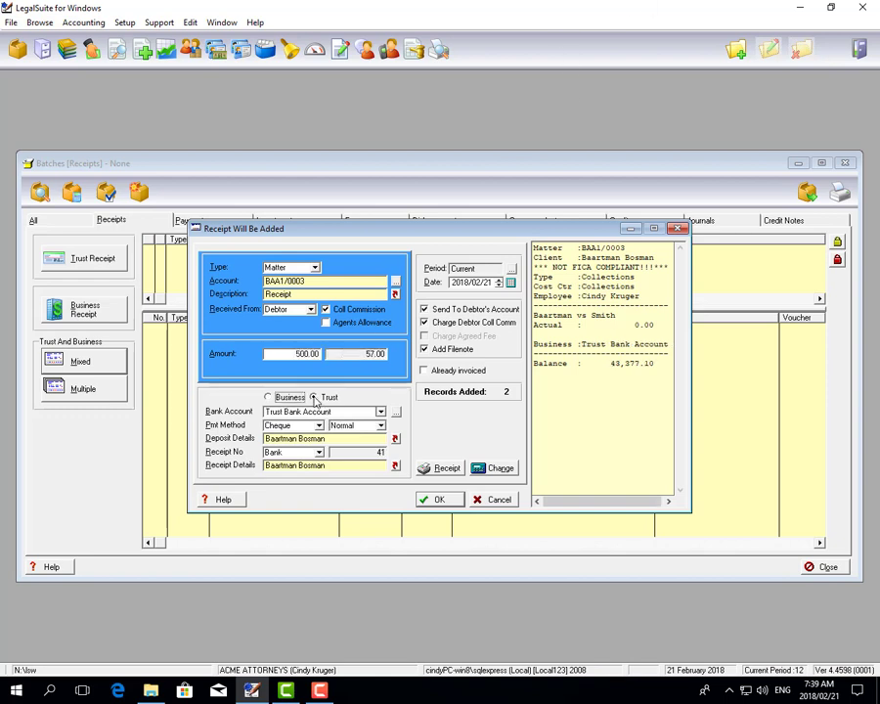
Allocate the 500.00 receipt to the Trust Bank Account and add it to the batch
{"action": "left_click", "coordinate": [268, 396]}
{"action": "left_click", "coordinate": [314, 397]}
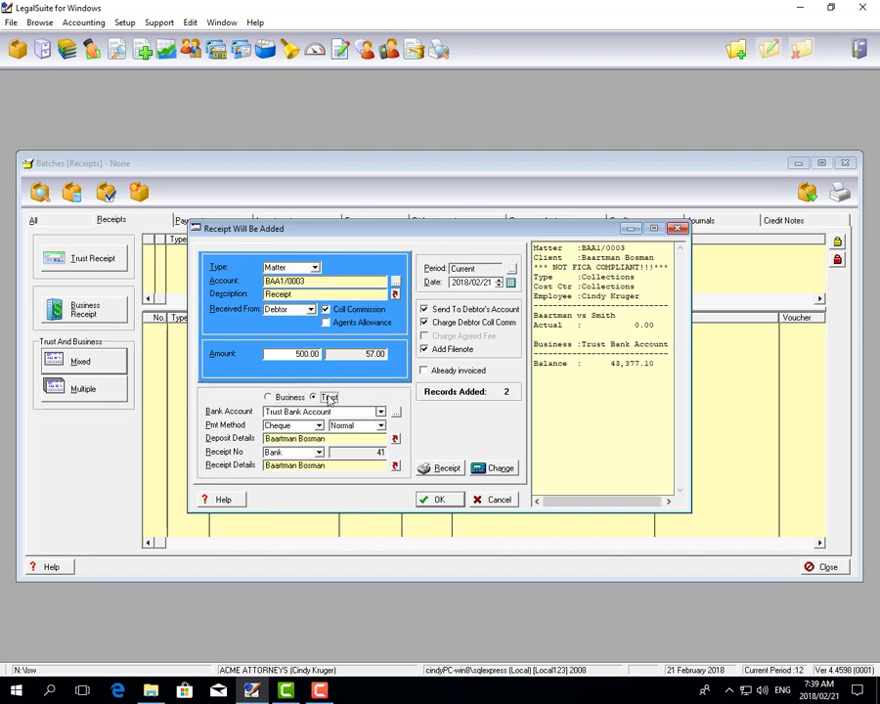
{"action": "left_click", "coordinate": [450, 496]}
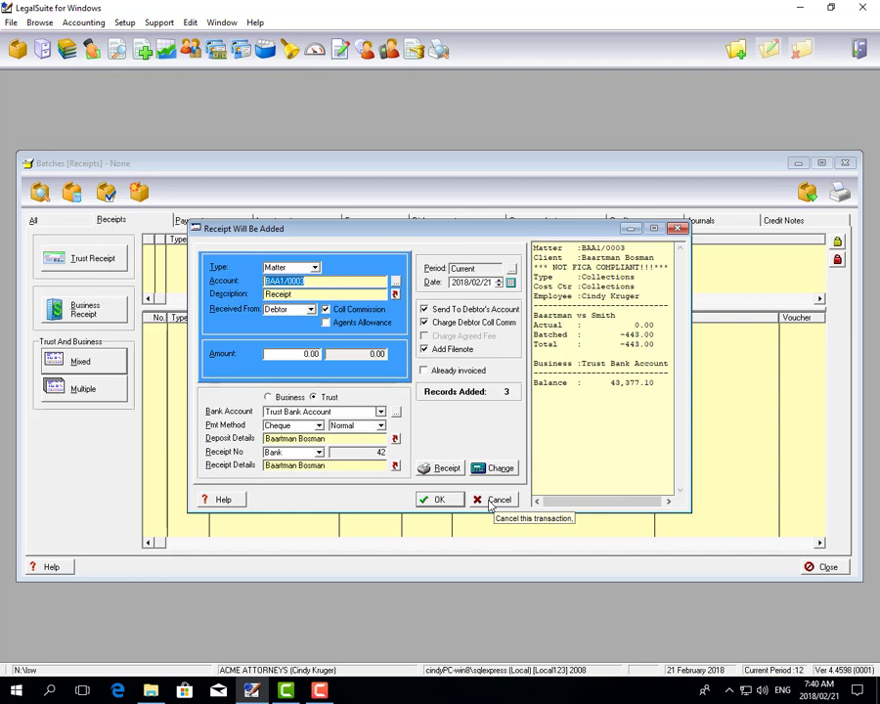
Close the receipt form and post the mixed receipts batch
{"action": "left_click", "coordinate": [491, 501]}
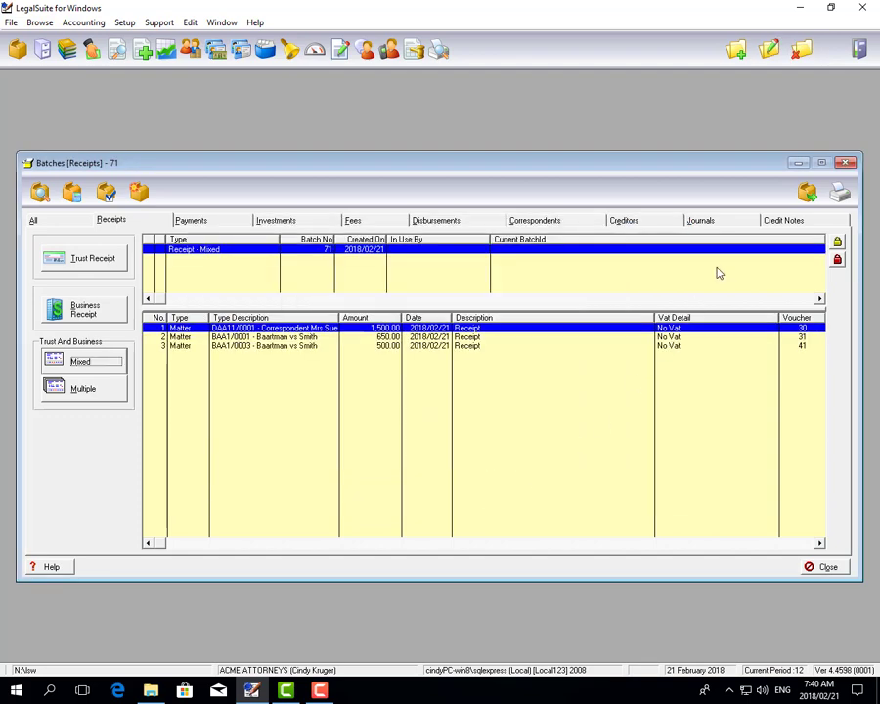
{"action": "left_click", "coordinate": [805, 194]}
{"action": "left_click", "coordinate": [431, 412]}
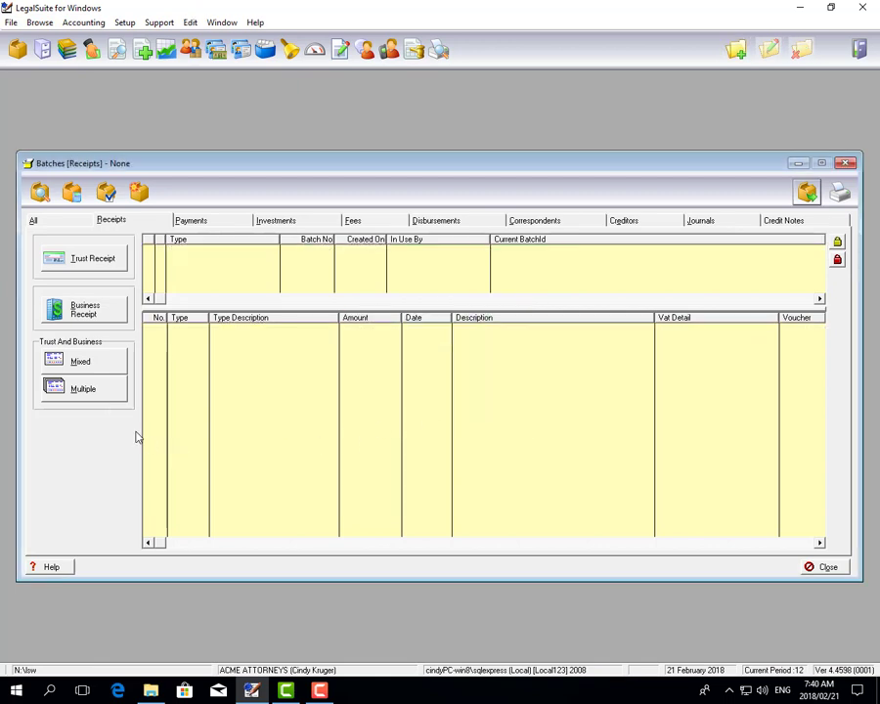
Start a multiple receipt into Trust Bank Account, received from Client, with Direct Deposit as the payment method
{"action": "left_click", "coordinate": [110, 395]}
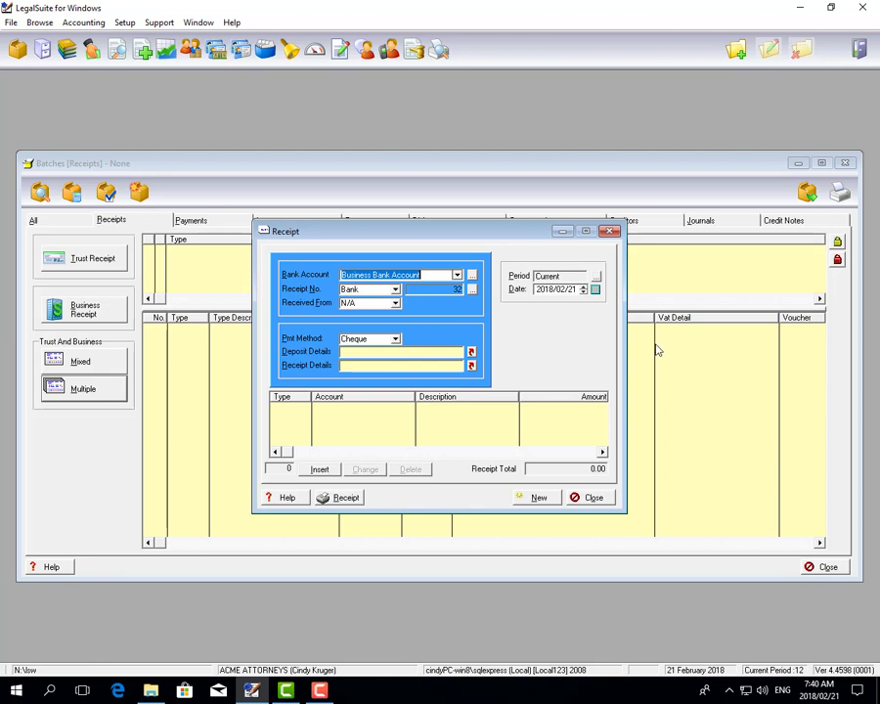
{"action": "left_click", "coordinate": [457, 276]}
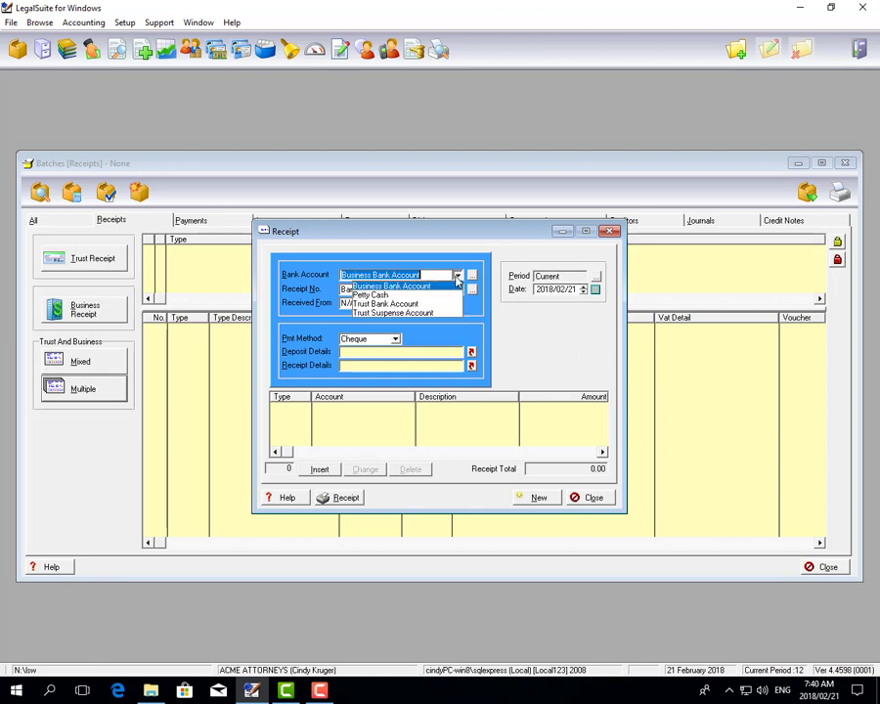
{"action": "left_click", "coordinate": [405, 304]}
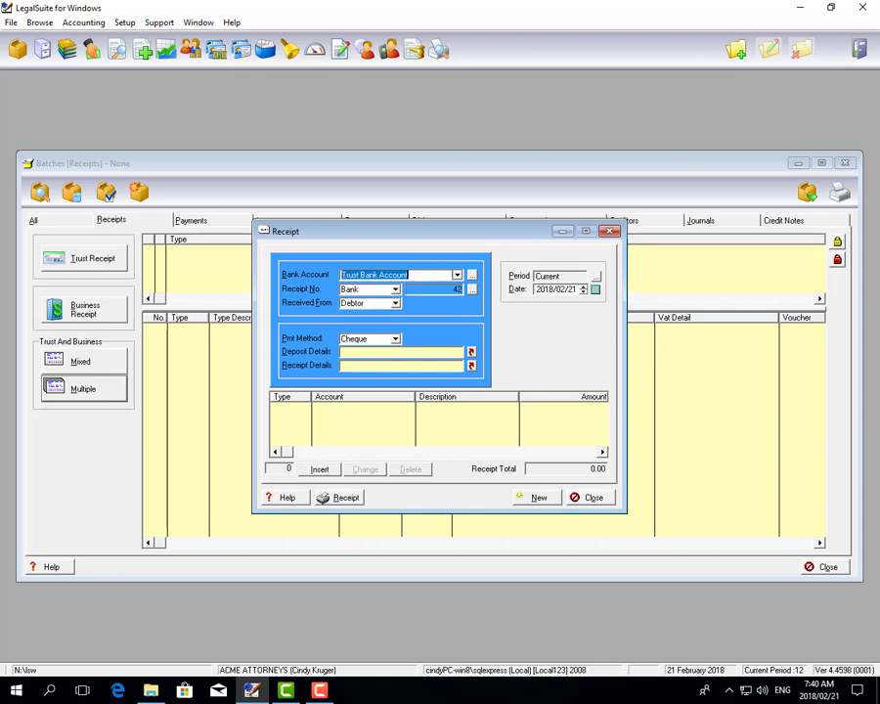
{"action": "left_click", "coordinate": [395, 303]}
{"action": "left_click", "coordinate": [371, 333]}
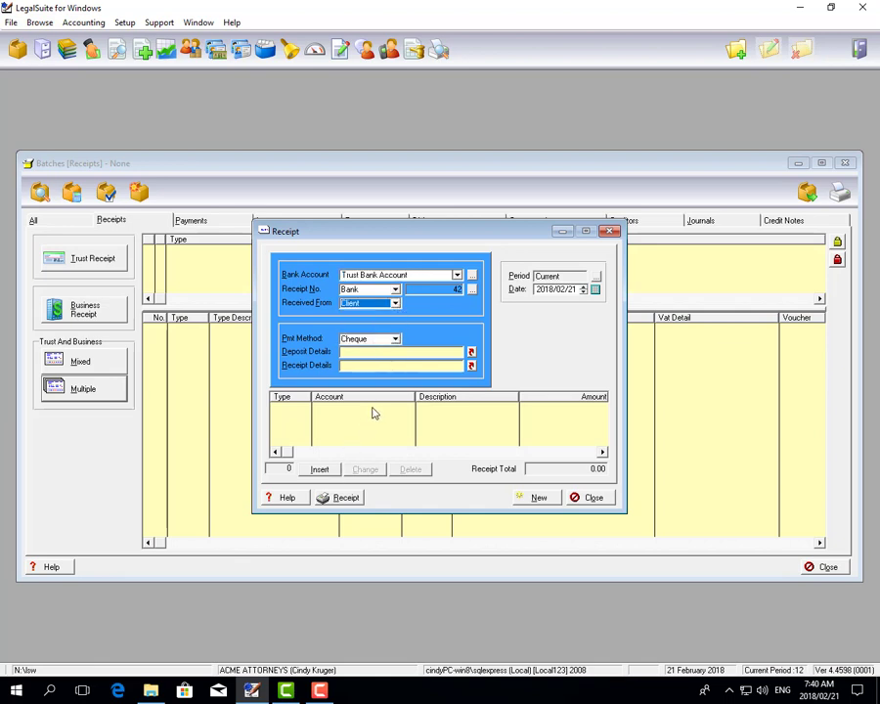
{"action": "left_click", "coordinate": [395, 338]}
{"action": "left_click", "coordinate": [365, 387]}
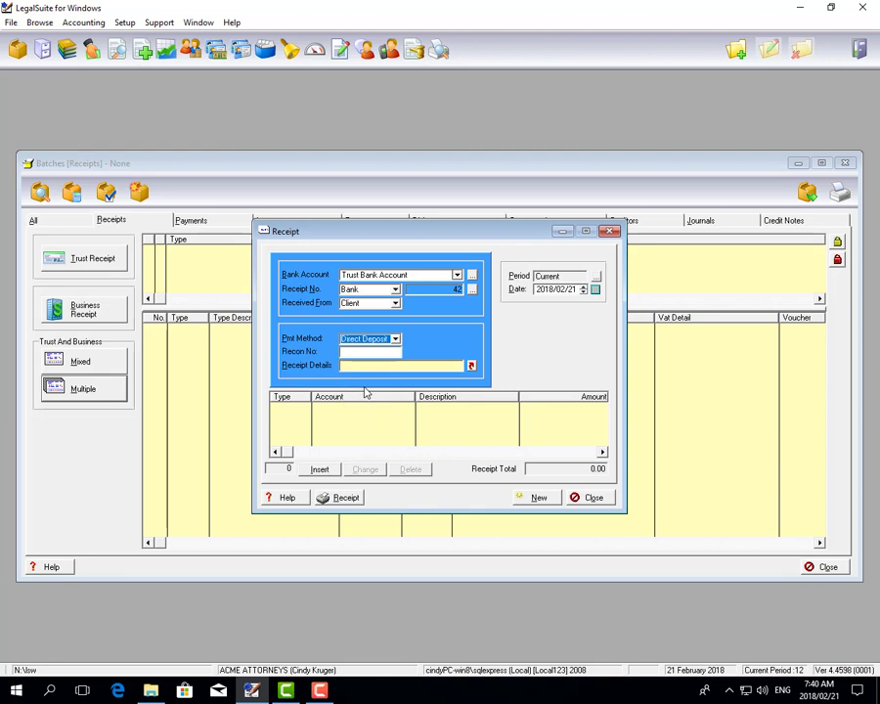
Insert a receipt line of 1000 for the sixth matter shown in the matter list
{"action": "left_click", "coordinate": [320, 470]}
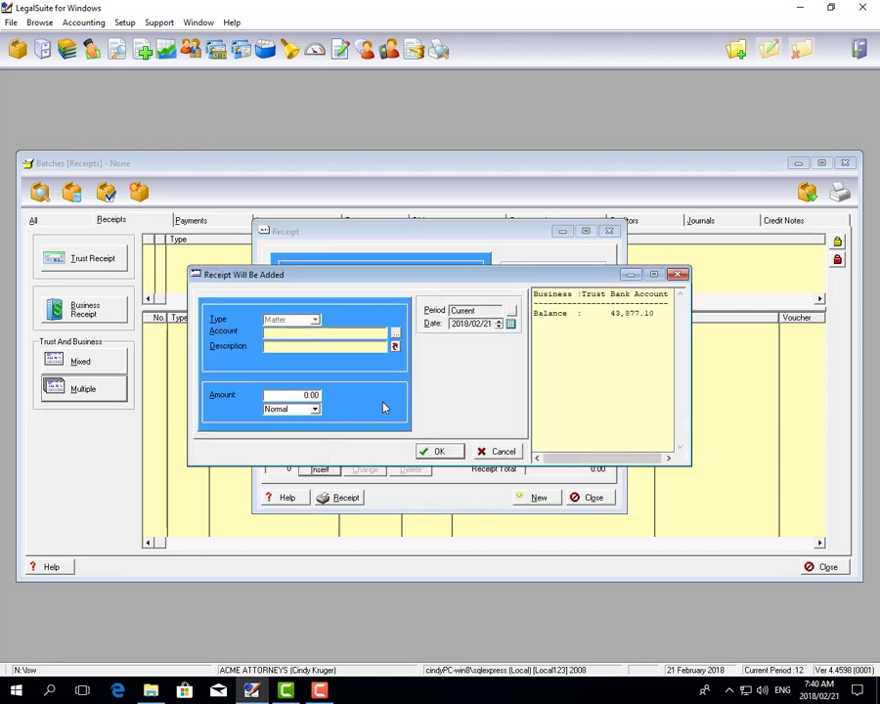
{"action": "left_click", "coordinate": [397, 334]}
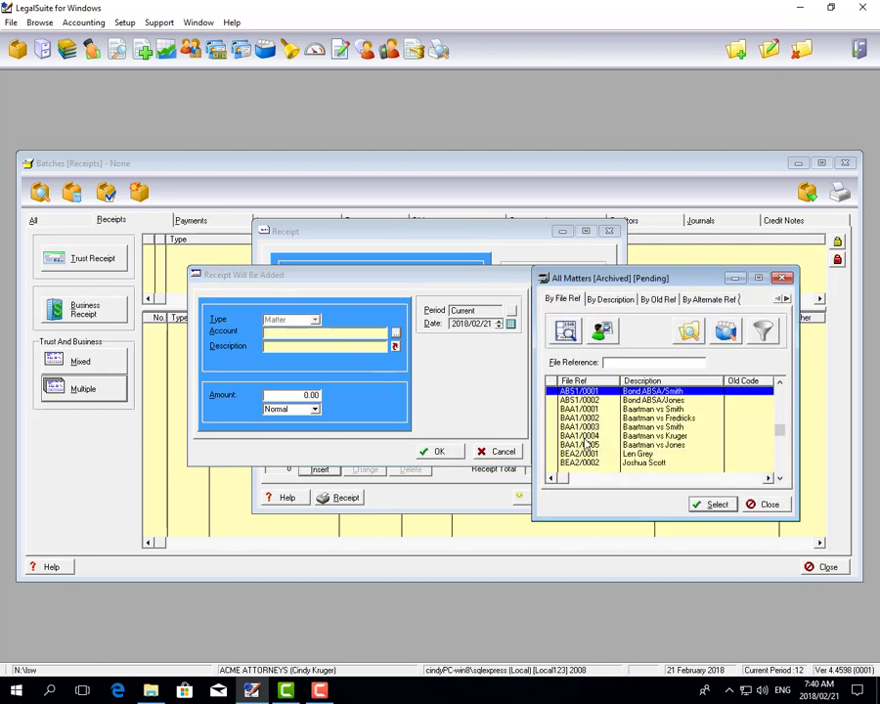
{"action": "left_click", "coordinate": [583, 435]}
{"action": "left_click", "coordinate": [712, 505]}
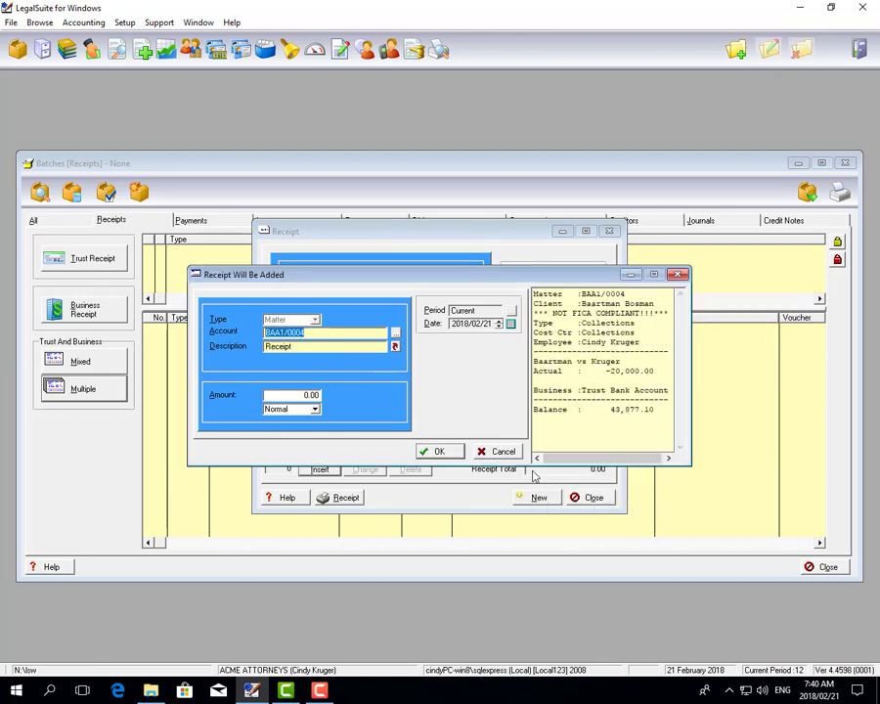
{"action": "left_click_drag", "start_coordinate": [301, 396], "coordinate": [430, 385]}
{"action": "type", "text": "1000"}
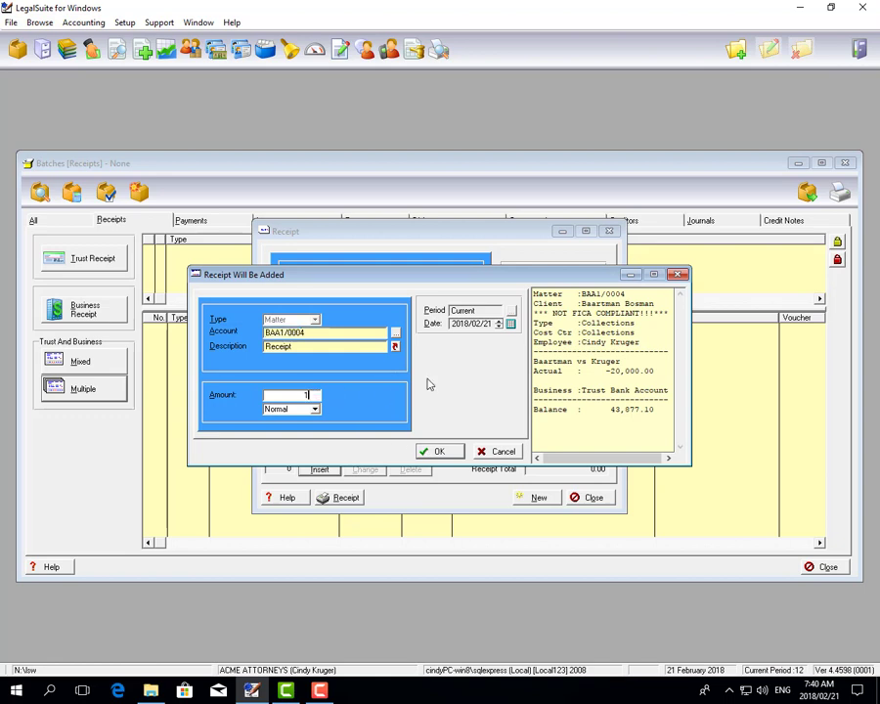
{"action": "left_click", "coordinate": [454, 448]}
Look up the matter four entries below the current one and add a second receipt line of 1000 for it
{"action": "left_click", "coordinate": [396, 334]}
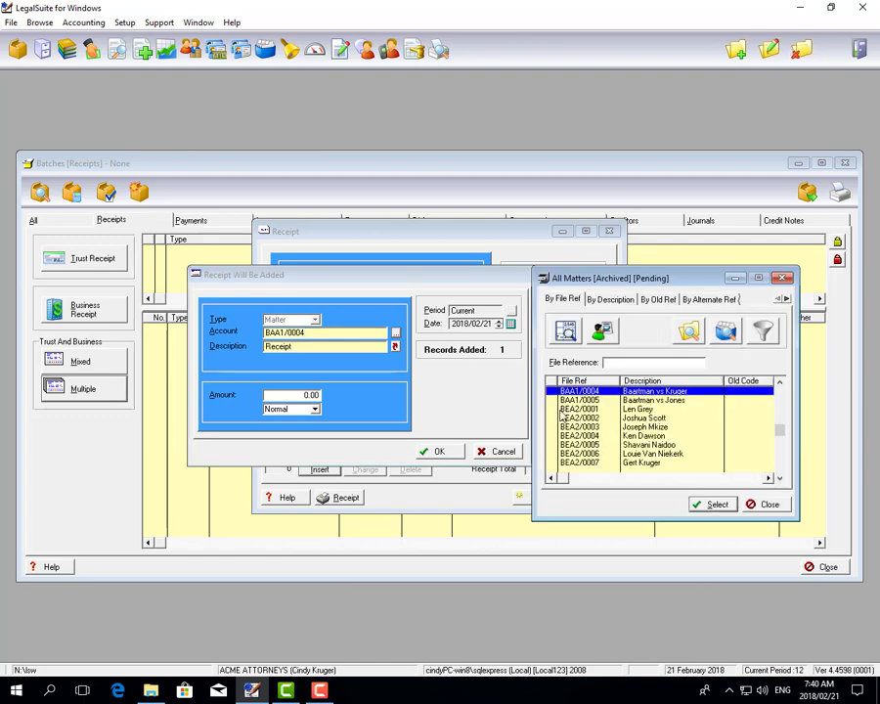
{"action": "left_click", "coordinate": [585, 427]}
{"action": "left_click", "coordinate": [714, 505]}
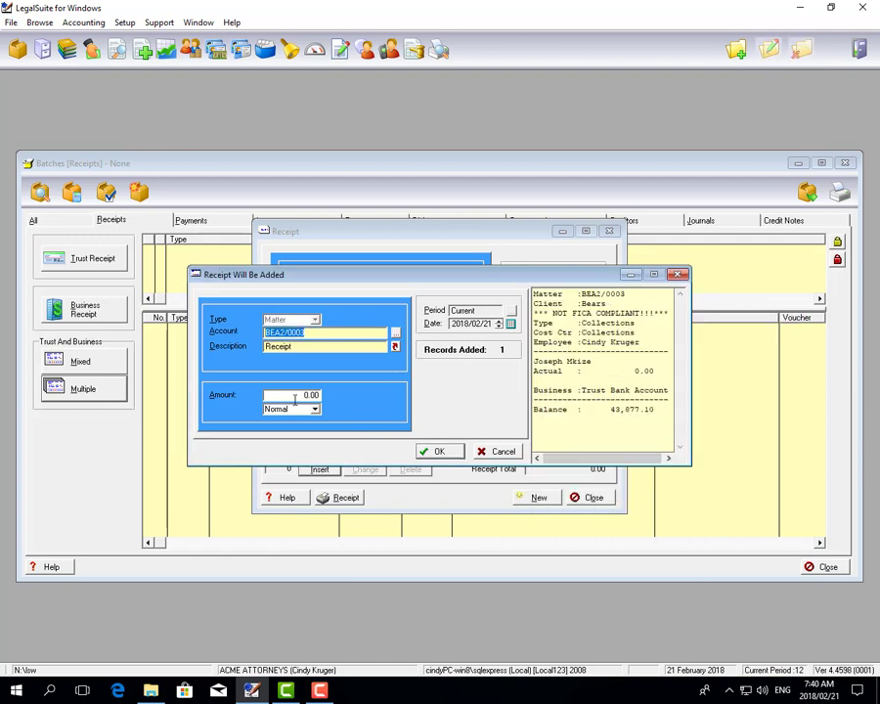
{"action": "key", "text": "Tab"}
{"action": "type", "text": "1000"}
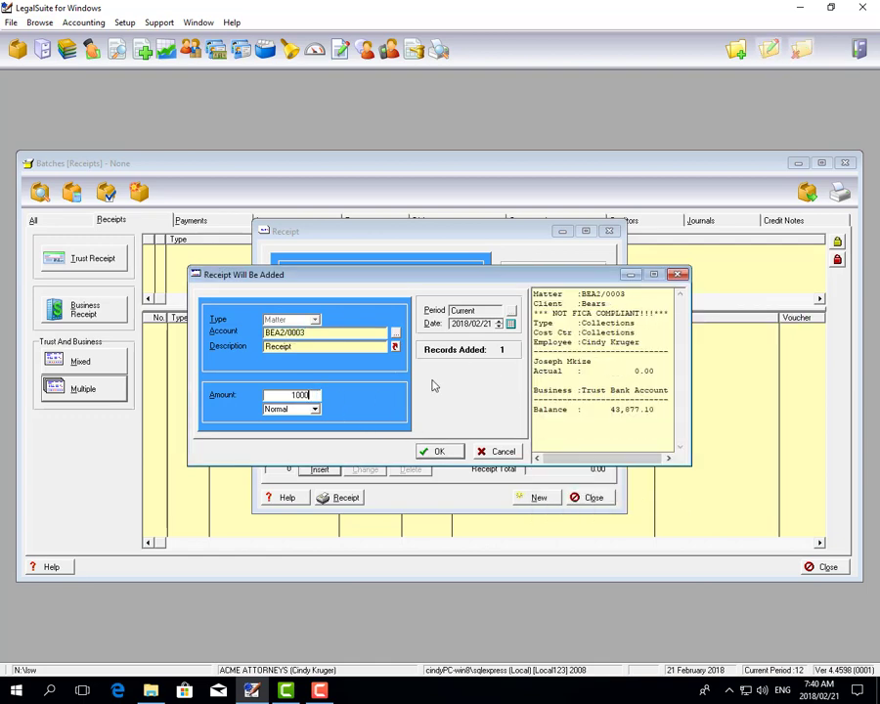
{"action": "left_click", "coordinate": [455, 453]}
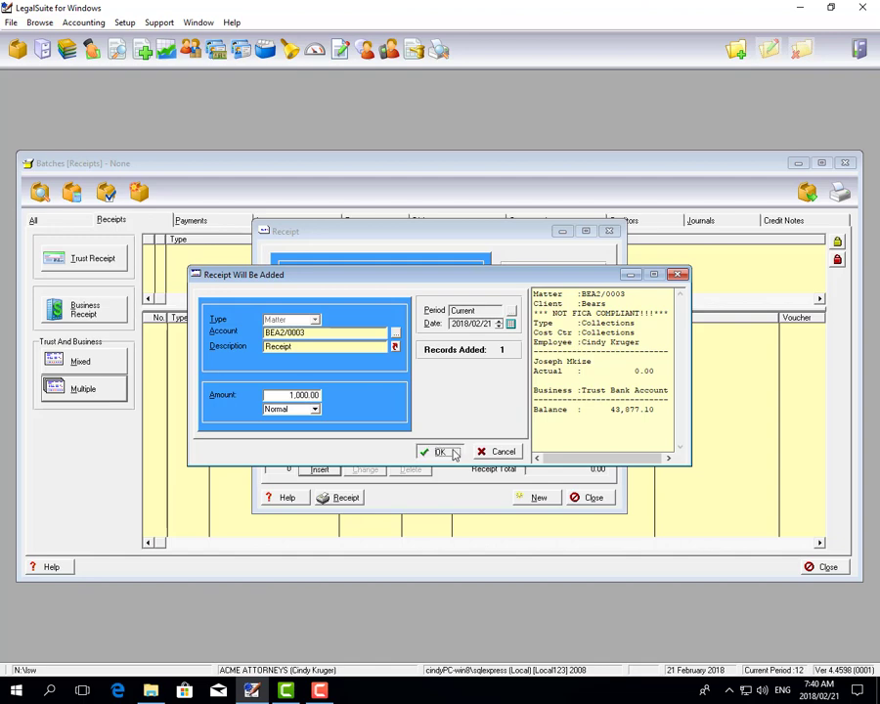
Look up the matter eight entries below the current one, add a third receipt line of 1000 for it, and finish adding lines
{"action": "left_click", "coordinate": [395, 334]}
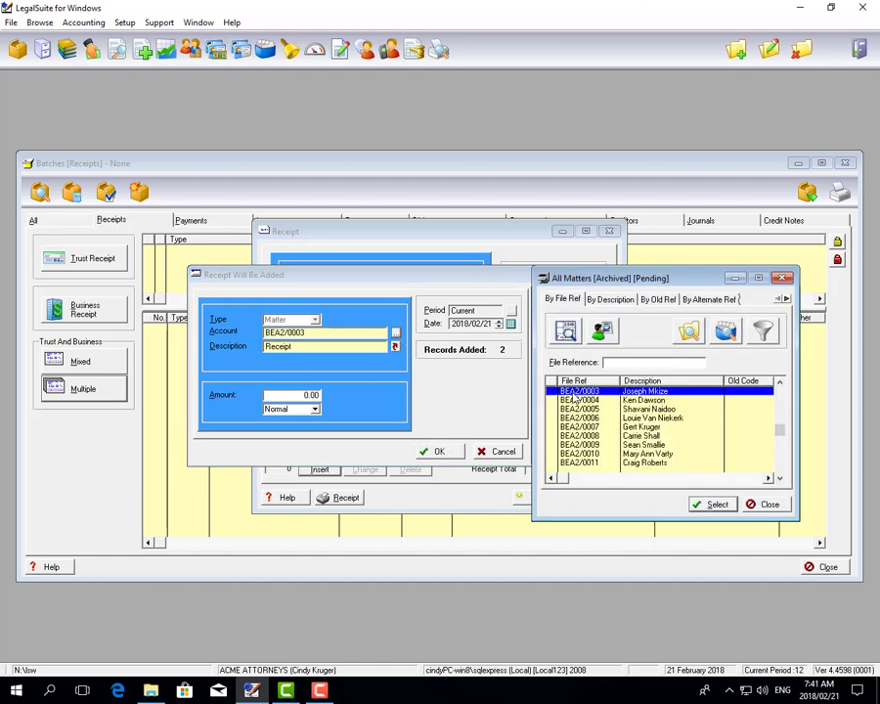
{"action": "left_click", "coordinate": [646, 463]}
{"action": "left_click", "coordinate": [731, 510]}
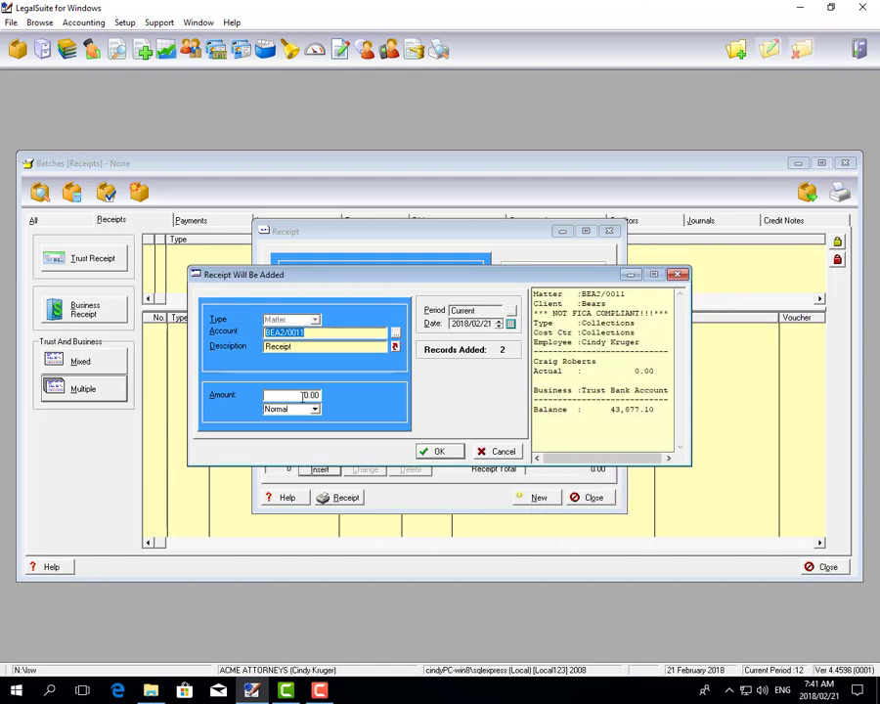
{"action": "key", "text": "Tab"}
{"action": "key", "text": "Tab"}
{"action": "type", "text": "1,"}
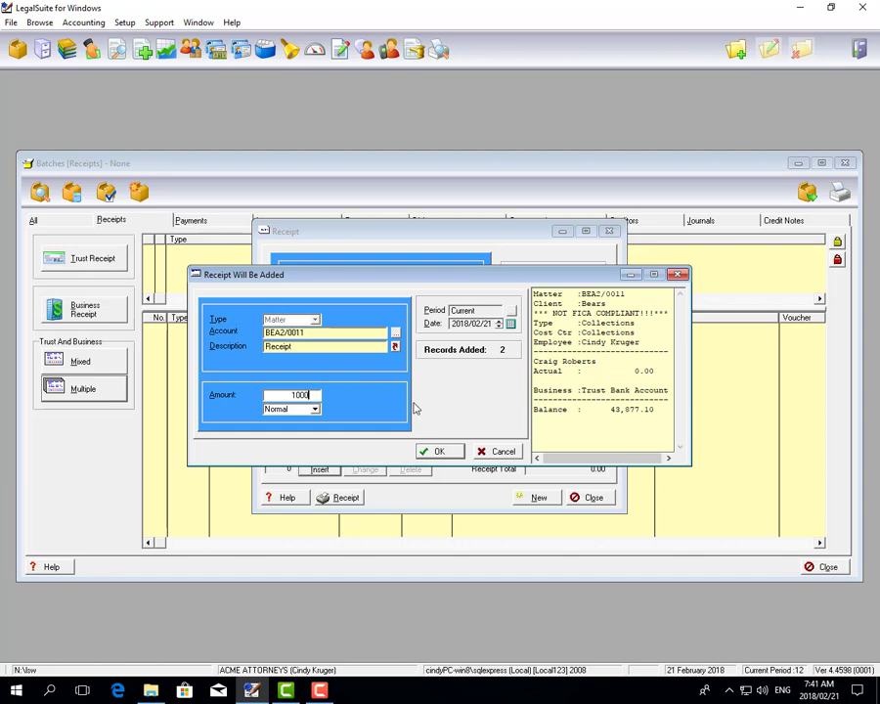
{"action": "type", "text": "000"}
{"action": "left_click", "coordinate": [433, 450]}
{"action": "left_click", "coordinate": [496, 451]}
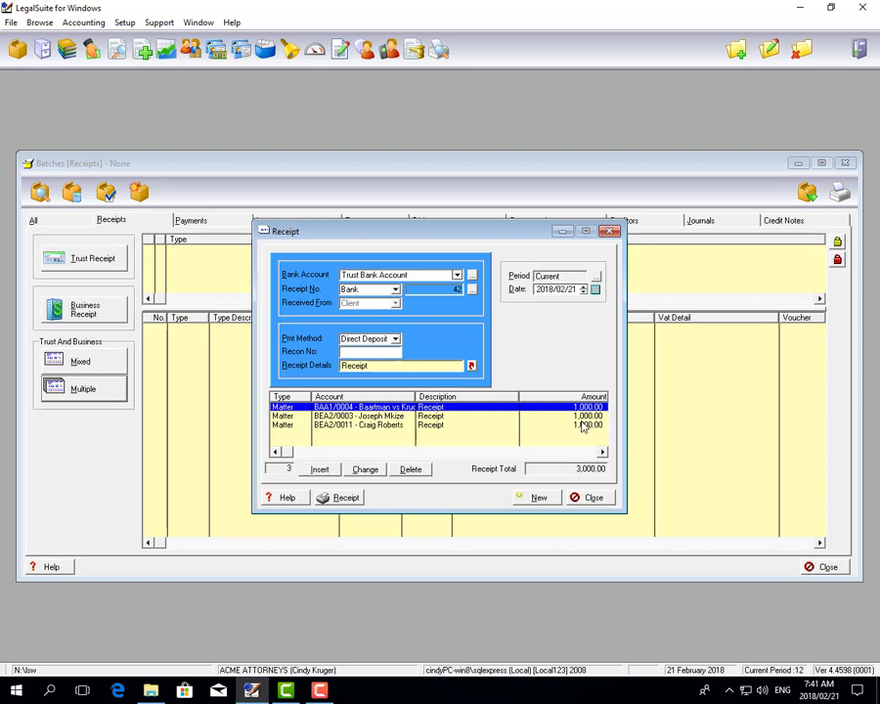
Check the receipt total, close the receipt form and post the multiple receipt batch without printing it
{"action": "left_click_drag", "start_coordinate": [574, 469], "coordinate": [604, 469]}
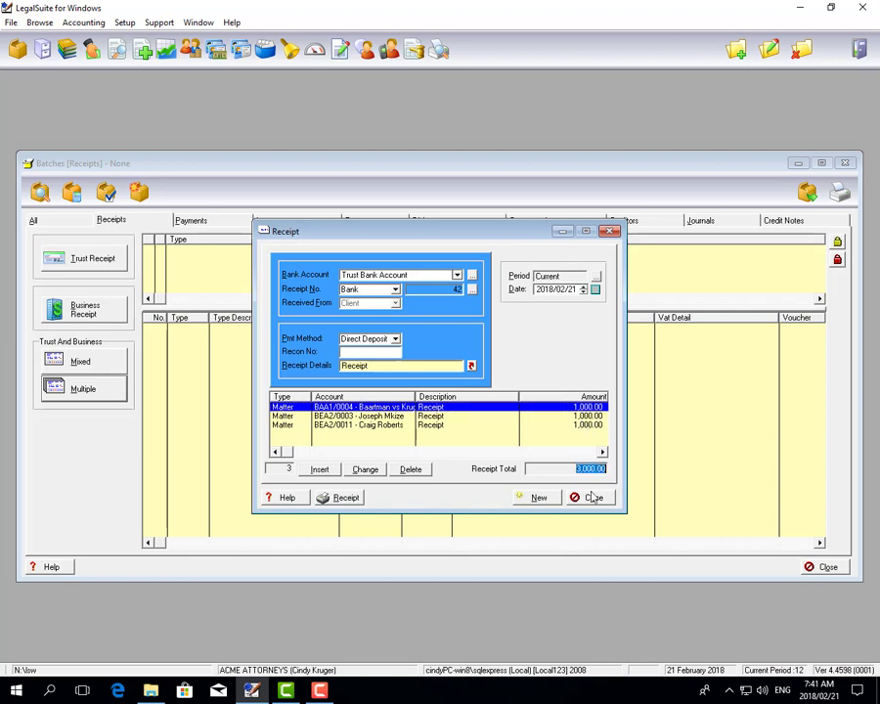
{"action": "left_click", "coordinate": [590, 496]}
{"action": "left_click", "coordinate": [808, 194]}
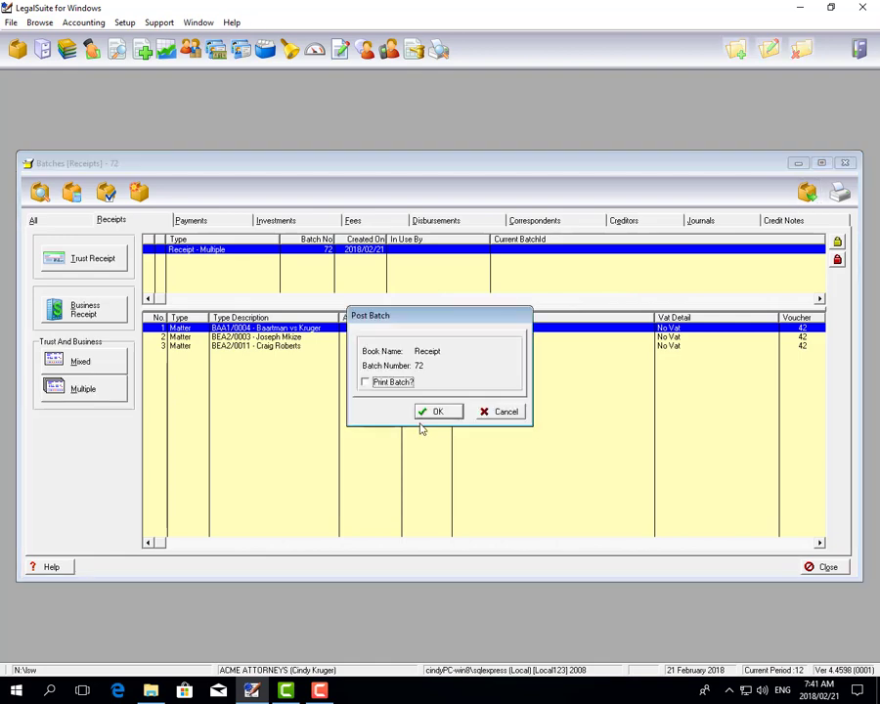
{"action": "left_click", "coordinate": [438, 409]}
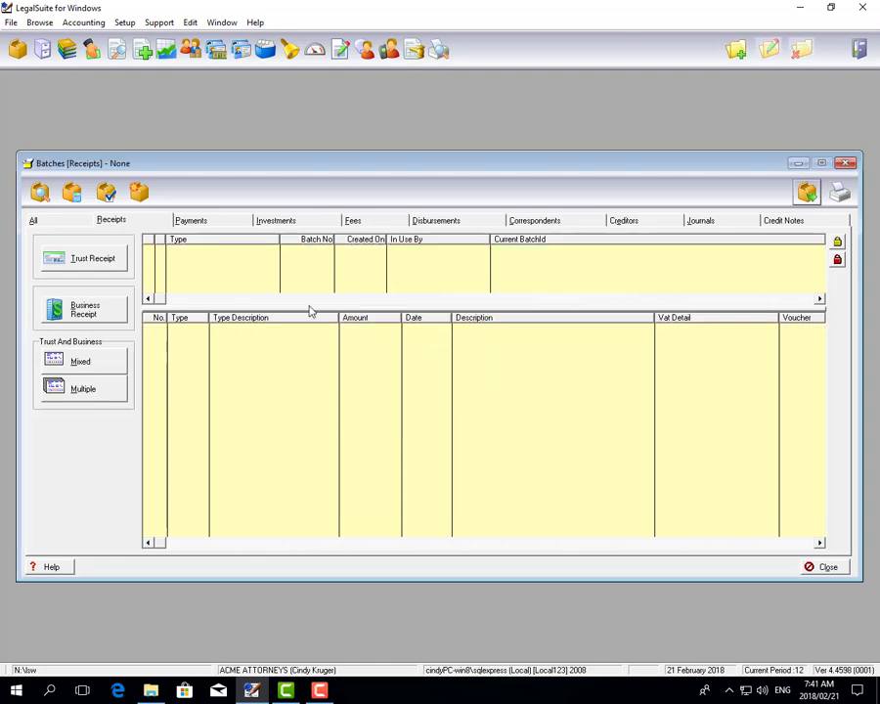
Open the bank reconciliation from the Business Ledger for Trust Bank Account and select the 3,000.00 receipt dated 2018/02/21
{"action": "left_click", "coordinate": [63, 47]}
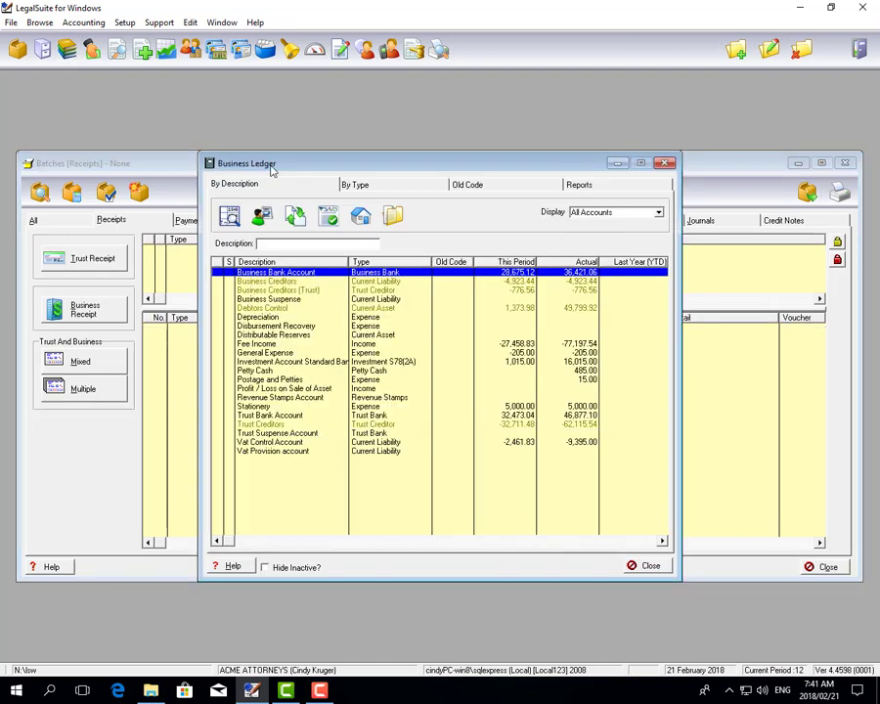
{"action": "left_click", "coordinate": [298, 219]}
{"action": "left_click", "coordinate": [396, 257]}
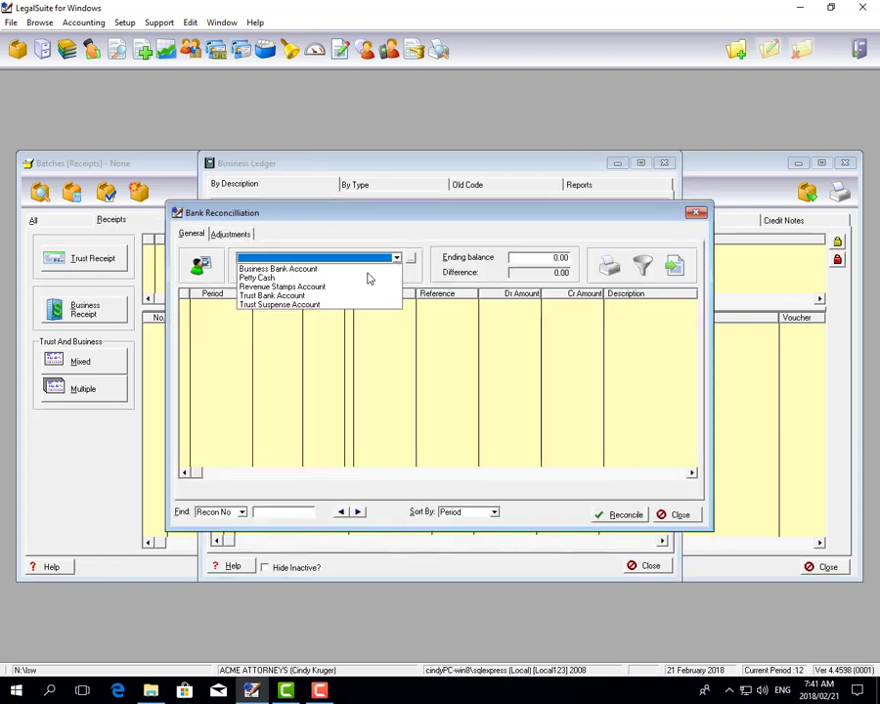
{"action": "left_click", "coordinate": [301, 295]}
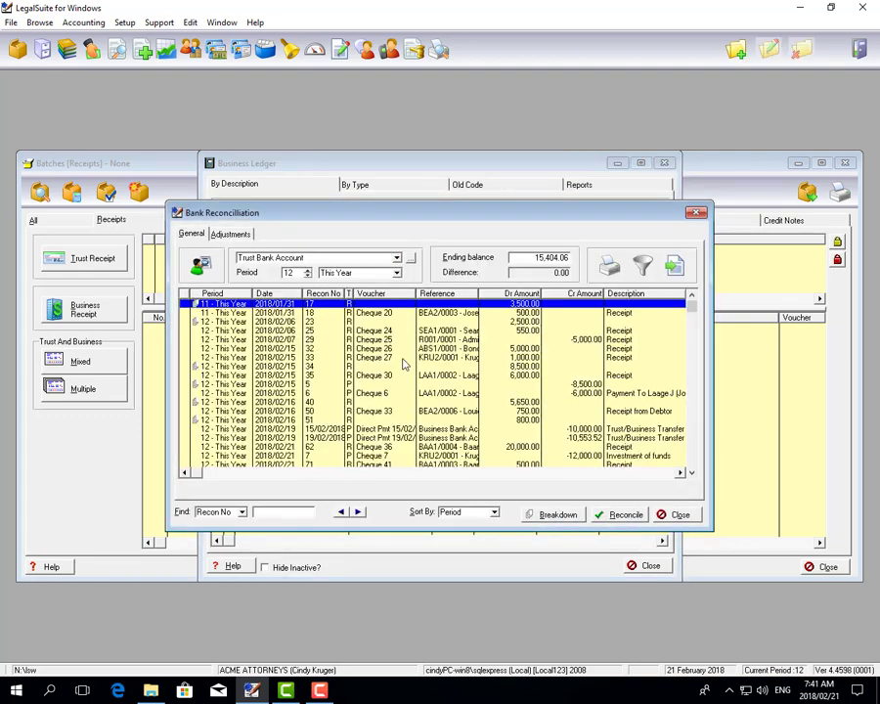
{"action": "left_click", "coordinate": [387, 407]}
{"action": "scroll", "coordinate": [381, 425], "scroll_direction": "down", "scroll_amount": 2}
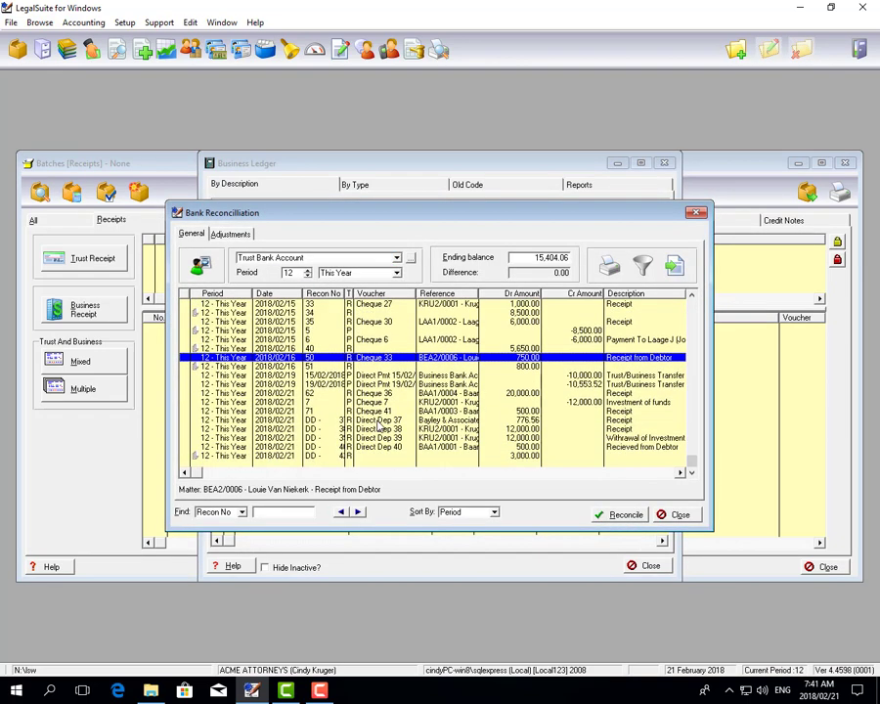
{"action": "left_click", "coordinate": [519, 456]}
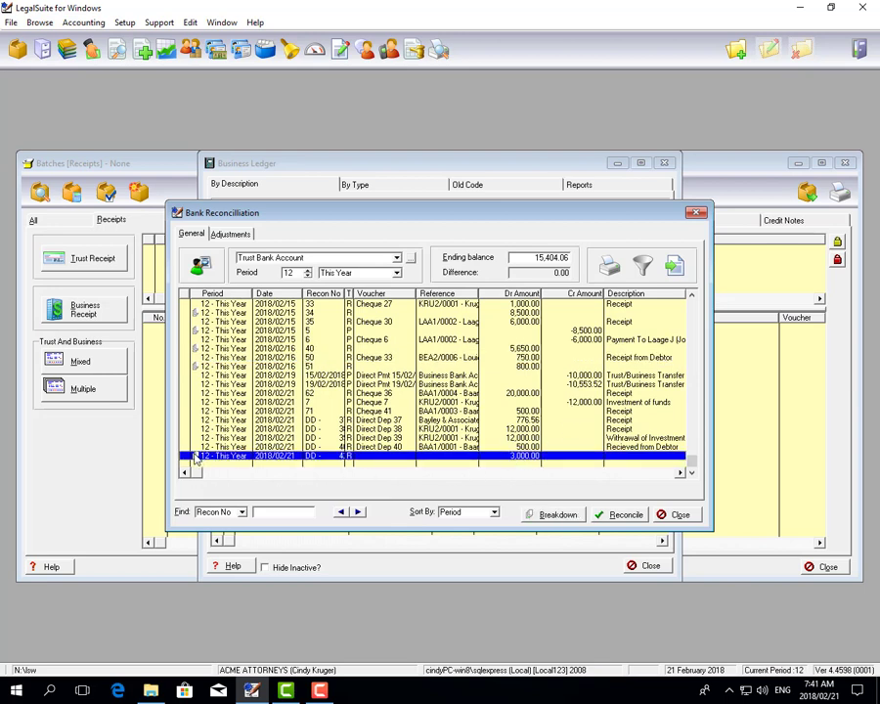
Examine the matter behind each line in the selected receipt's breakdown, and close the breakdown, reconciliation and ledger windows
{"action": "left_click", "coordinate": [540, 513]}
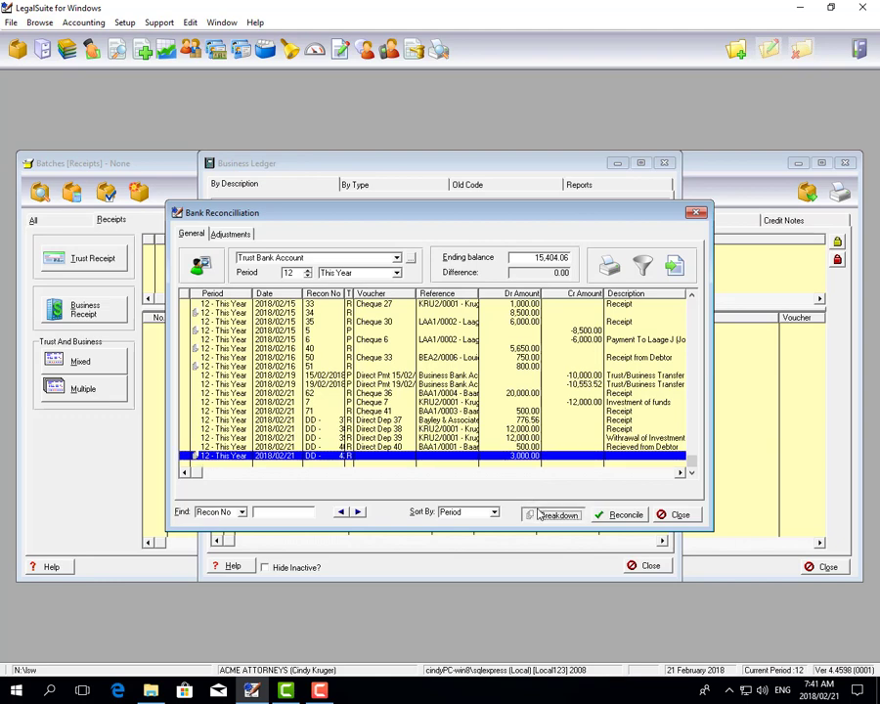
{"action": "left_click", "coordinate": [367, 311]}
{"action": "left_click", "coordinate": [367, 320]}
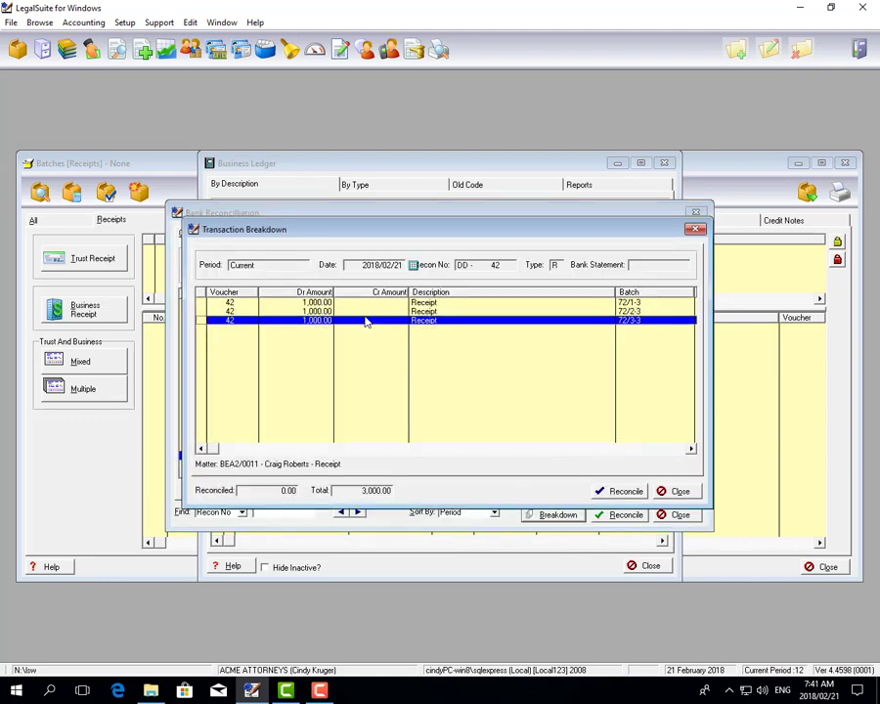
{"action": "left_click", "coordinate": [366, 310]}
{"action": "left_click", "coordinate": [371, 303]}
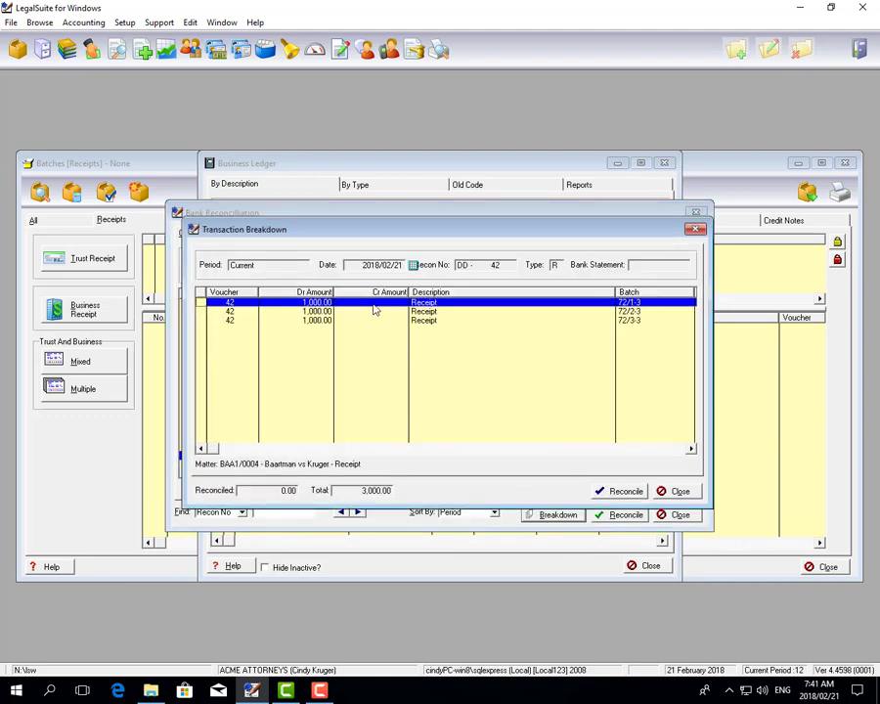
{"action": "left_click", "coordinate": [673, 491]}
{"action": "left_click", "coordinate": [673, 516]}
{"action": "left_click", "coordinate": [651, 565]}
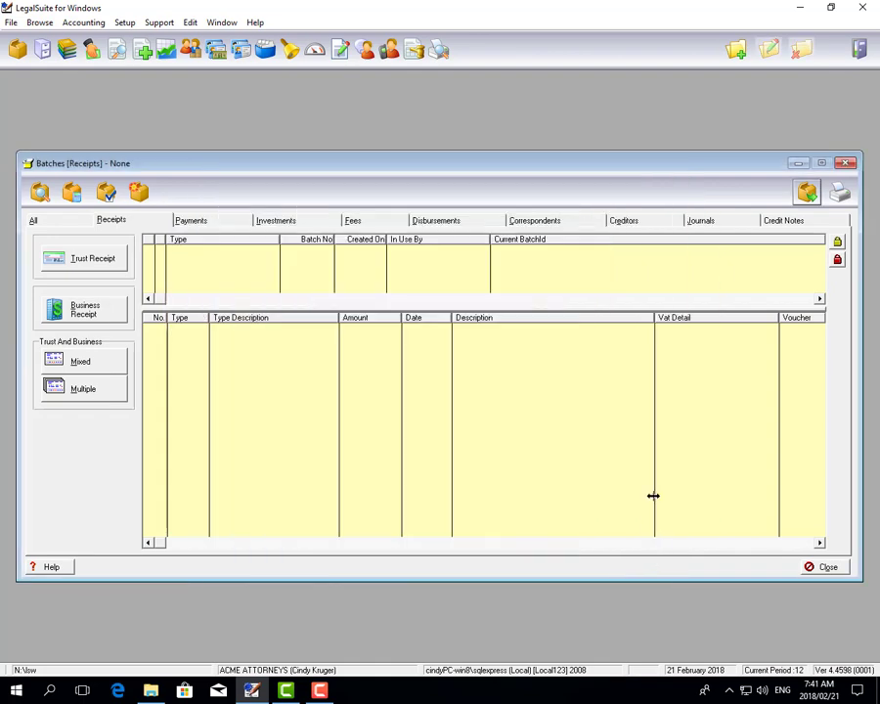